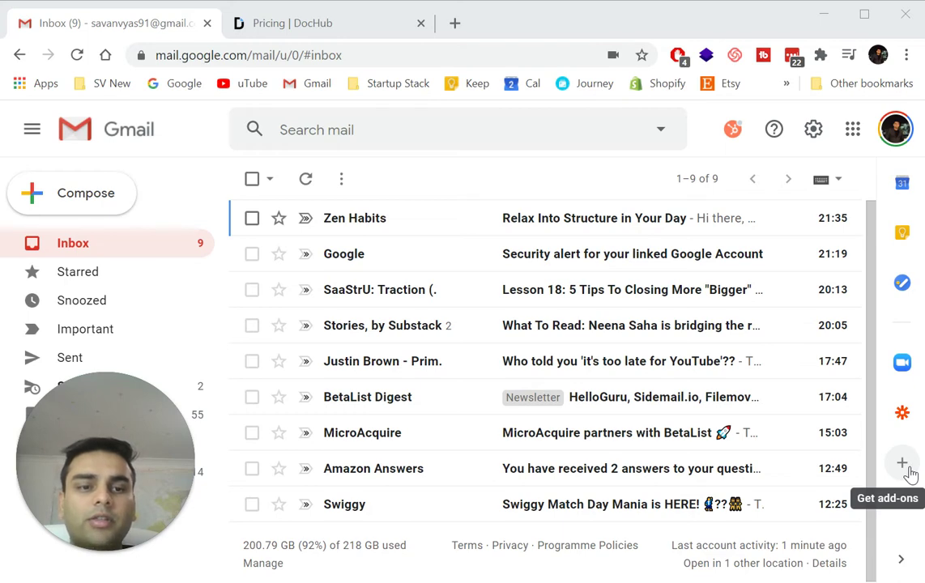
# Open the G Suite Marketplace from Gmail's Add-ons settings page.
pyautogui.click(815, 129)
pyautogui.click(747, 215)
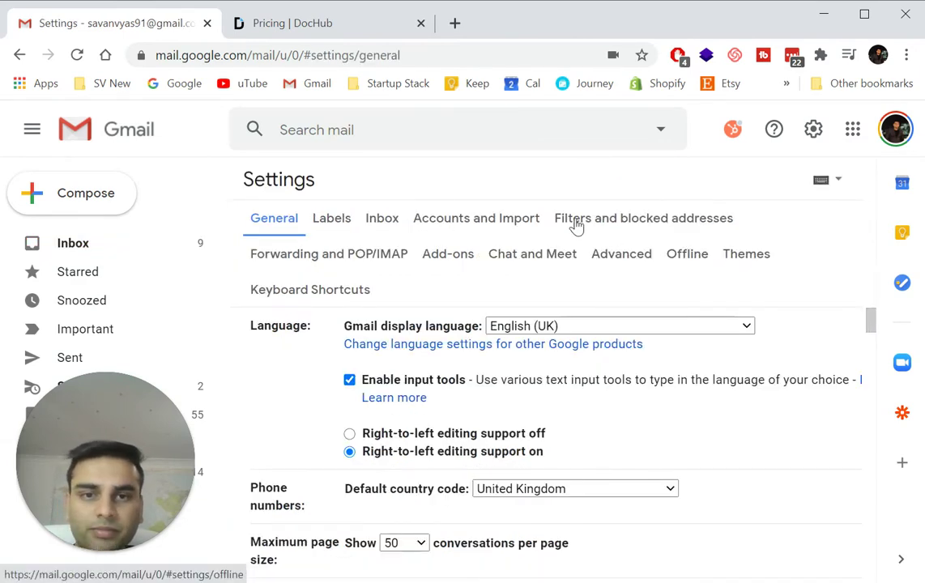
pyautogui.click(436, 255)
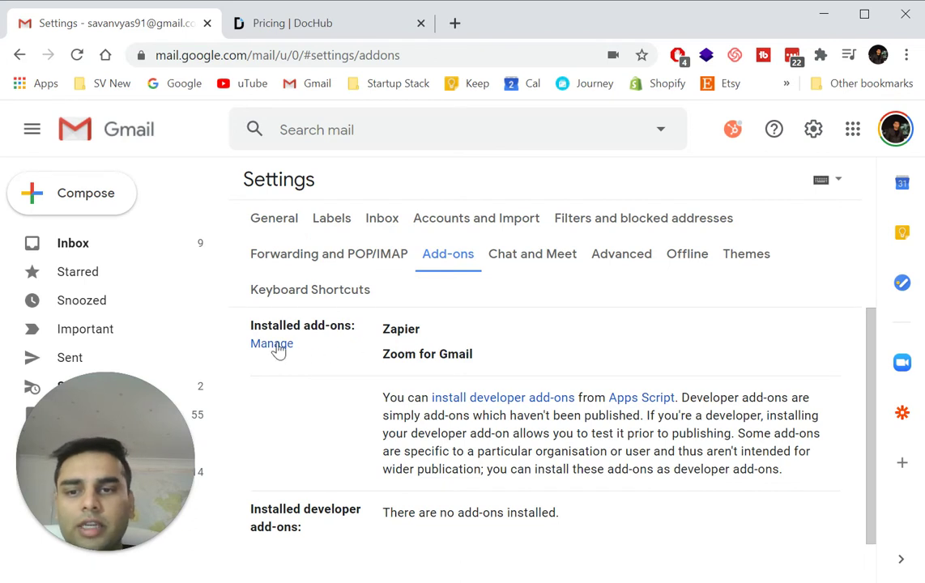
pyautogui.click(275, 344)
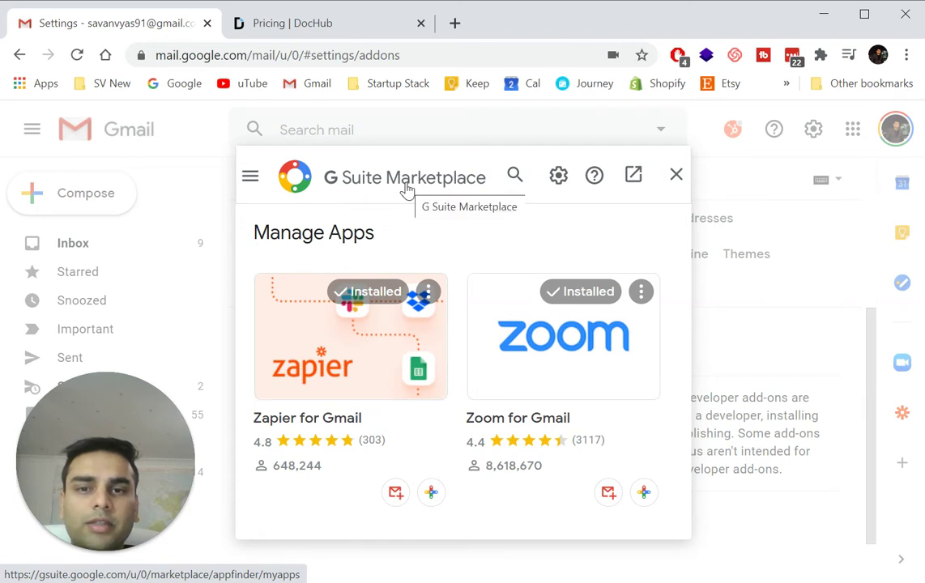
# Browse the Most Popular add-ons in the Marketplace, then open the add-on search.
pyautogui.click(249, 176)
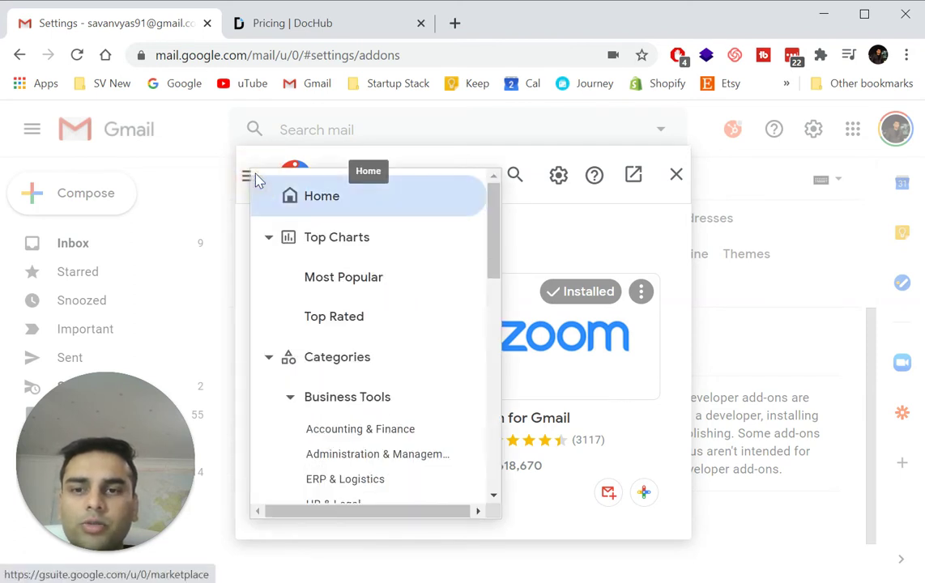
pyautogui.click(438, 292)
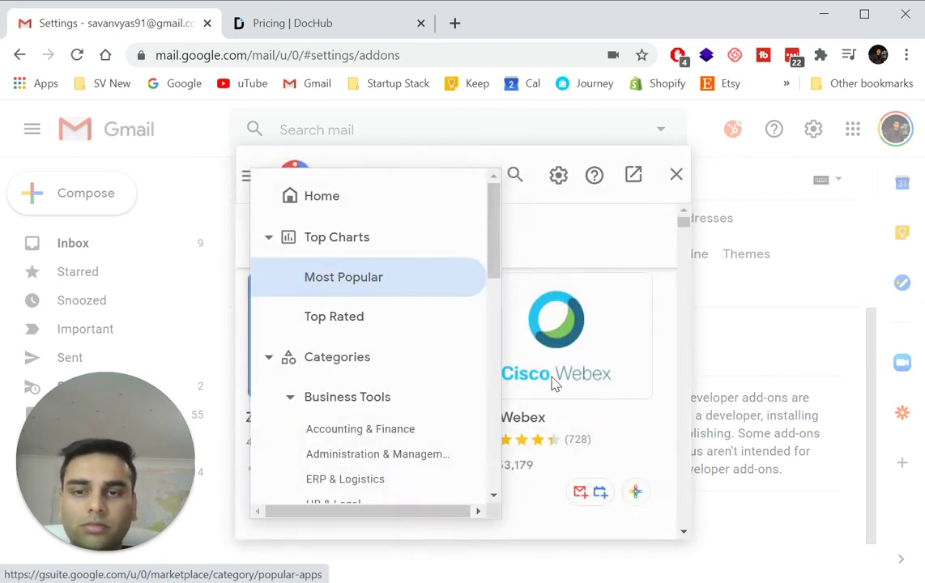
pyautogui.click(531, 243)
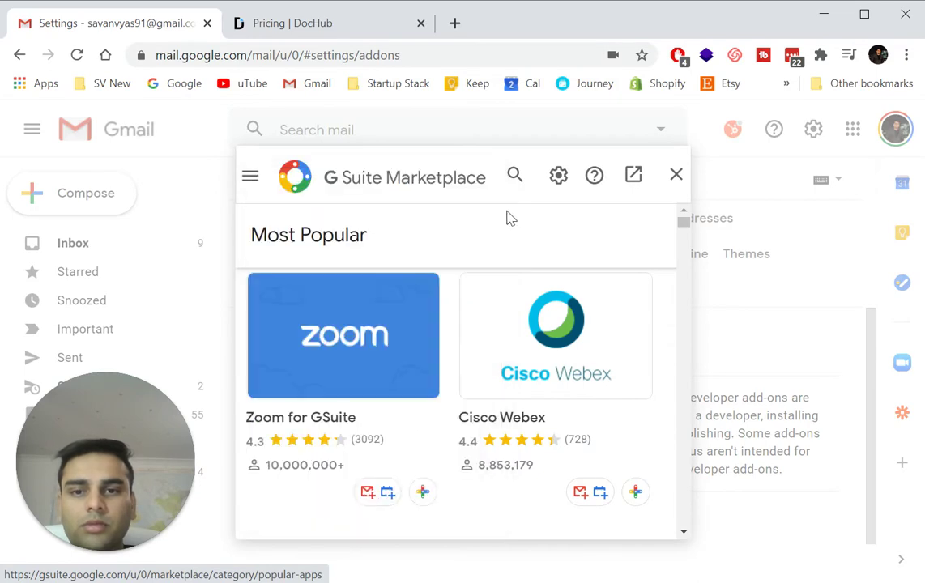
pyautogui.click(684, 532)
pyautogui.scroll(-3, 546, 473)
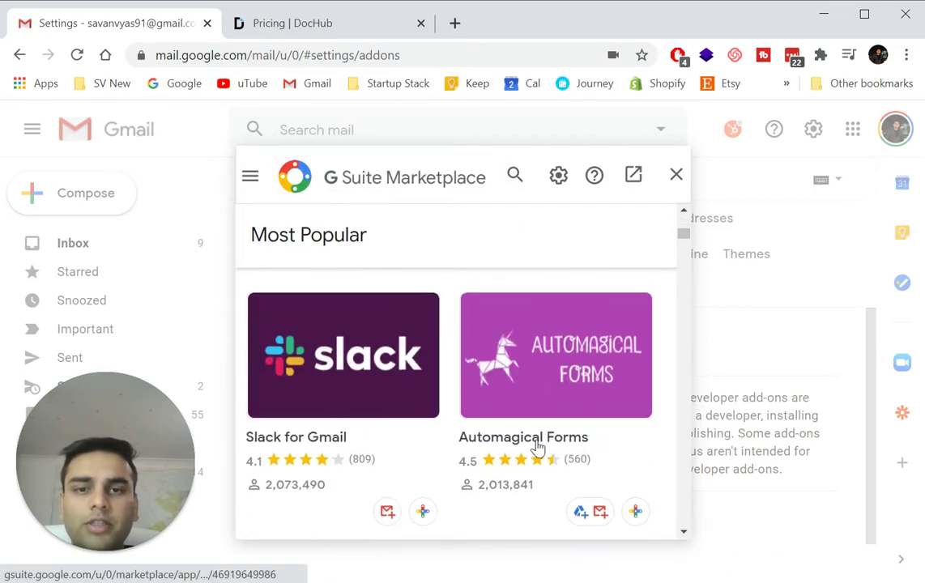
pyautogui.scroll(-10, 537, 446)
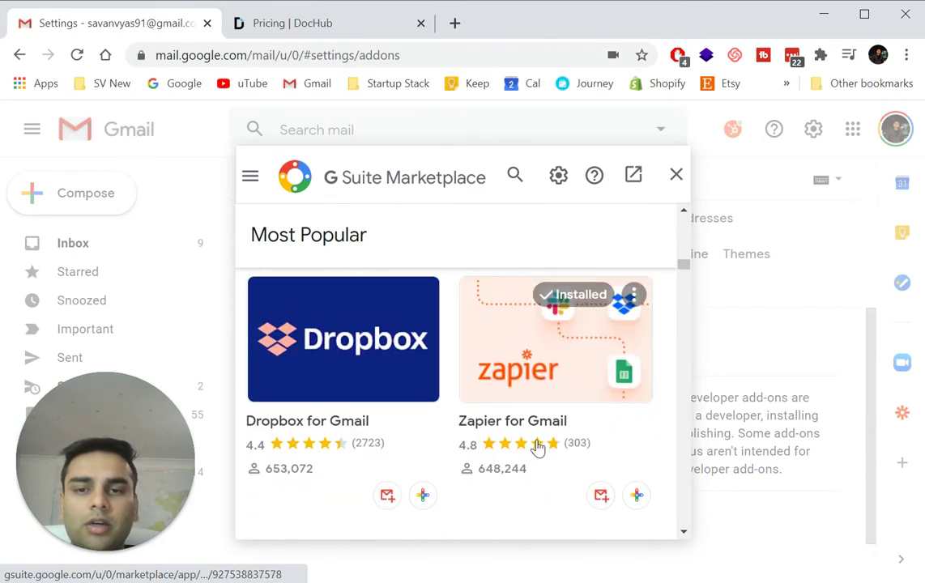
pyautogui.scroll(-10, 537, 446)
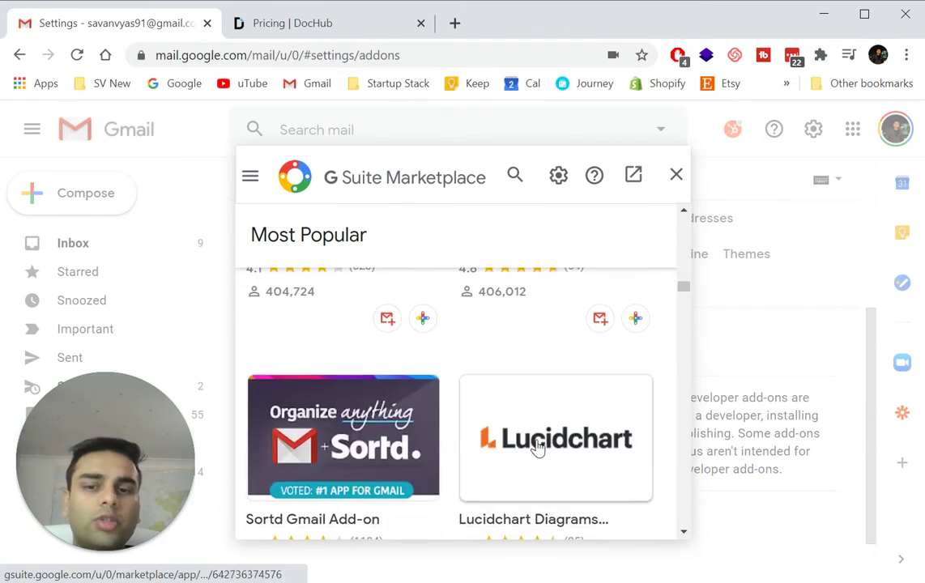
pyautogui.scroll(-6, 538, 447)
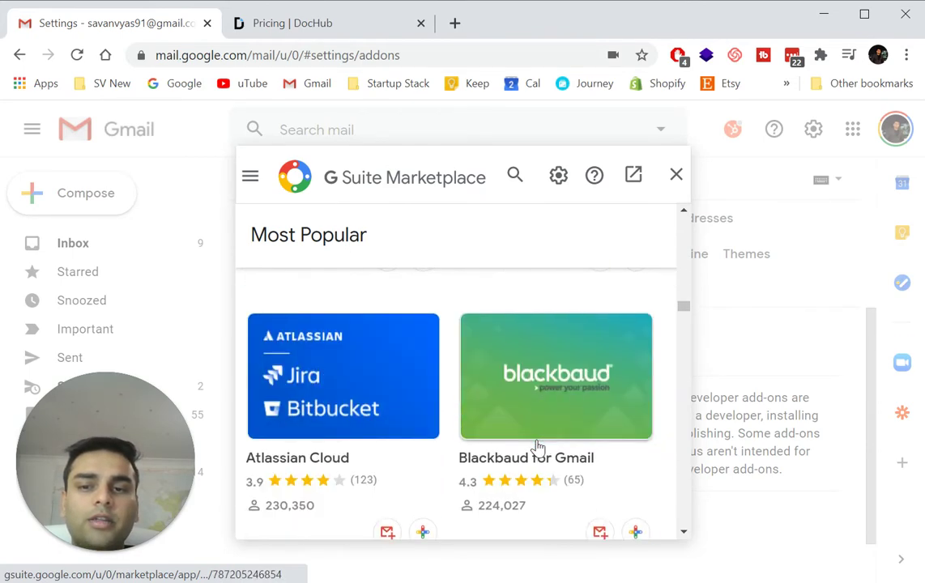
pyautogui.scroll(-8, 537, 446)
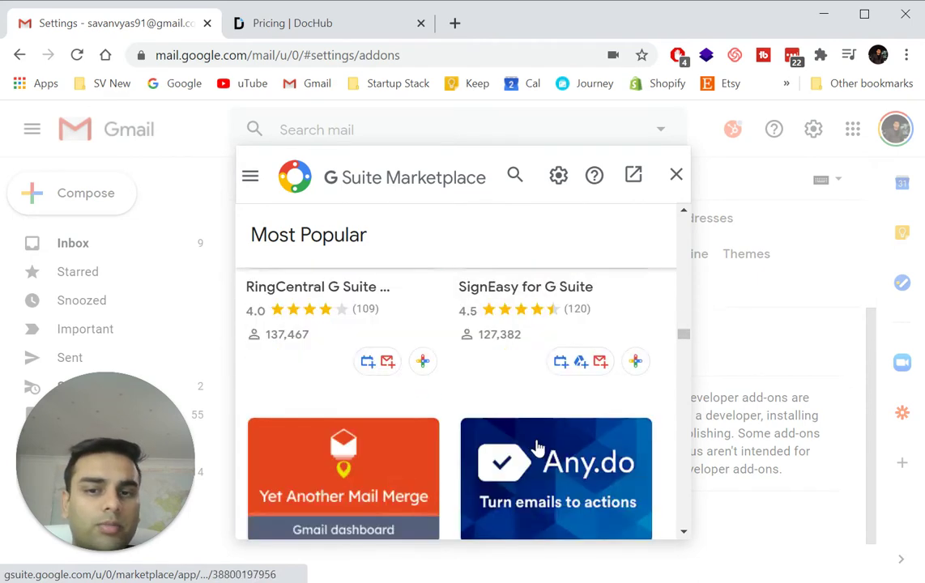
pyautogui.scroll(-10, 537, 446)
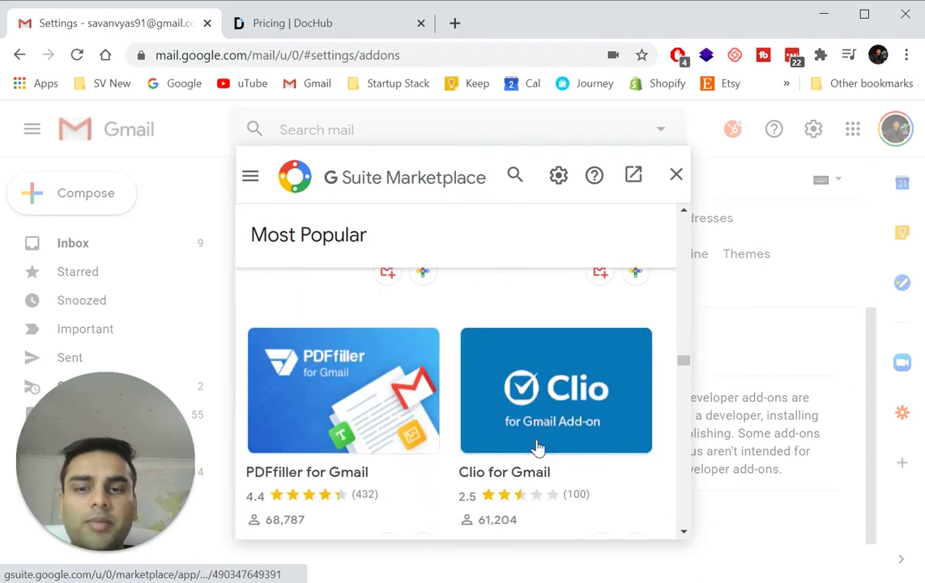
pyautogui.scroll(-1, 537, 447)
pyautogui.scroll(-4, 537, 447)
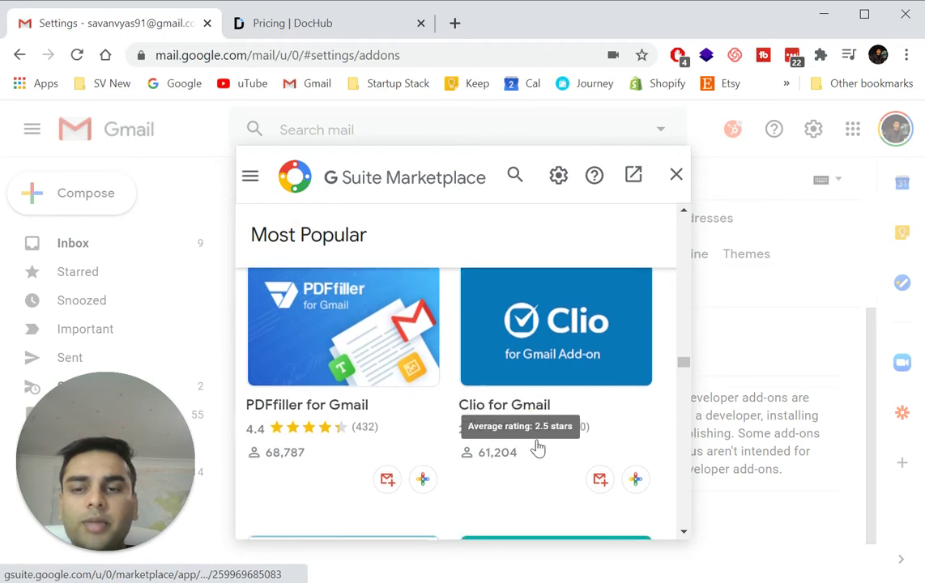
pyautogui.scroll(-10, 537, 446)
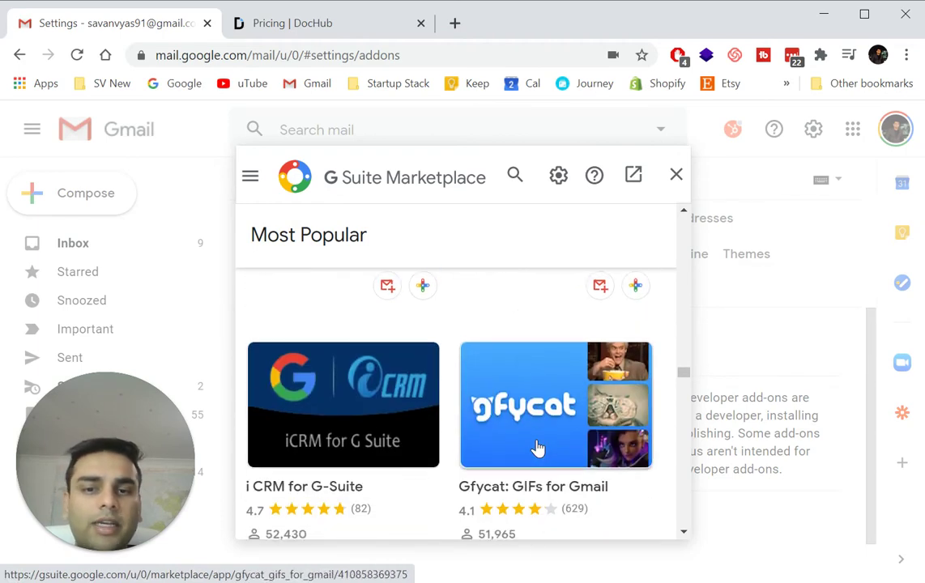
pyautogui.scroll(-15, 537, 447)
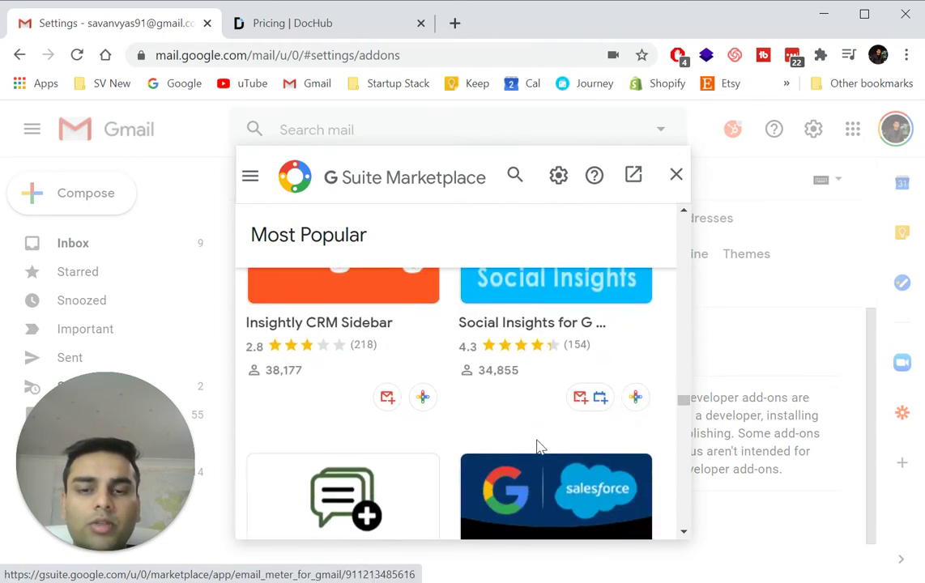
pyautogui.scroll(-10, 537, 446)
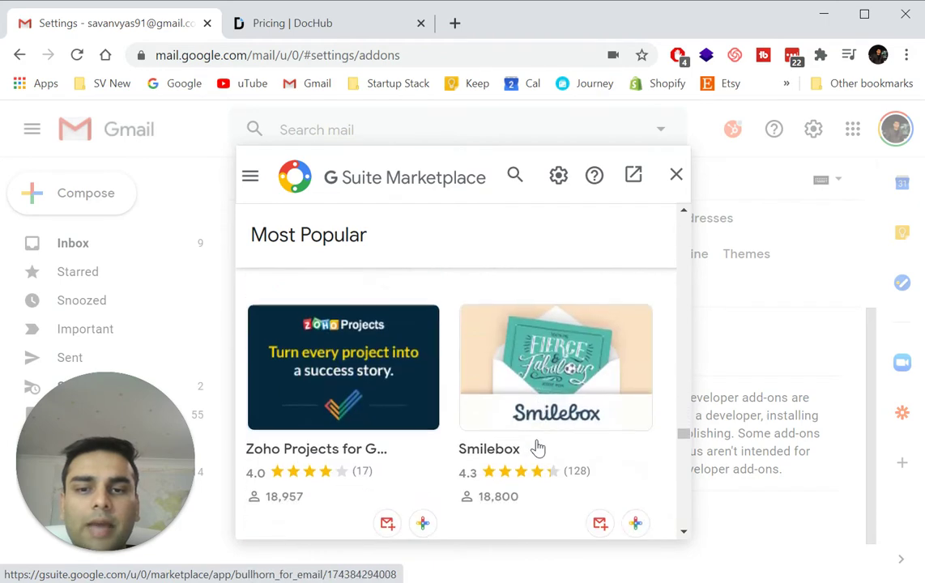
pyautogui.scroll(-5, 535, 445)
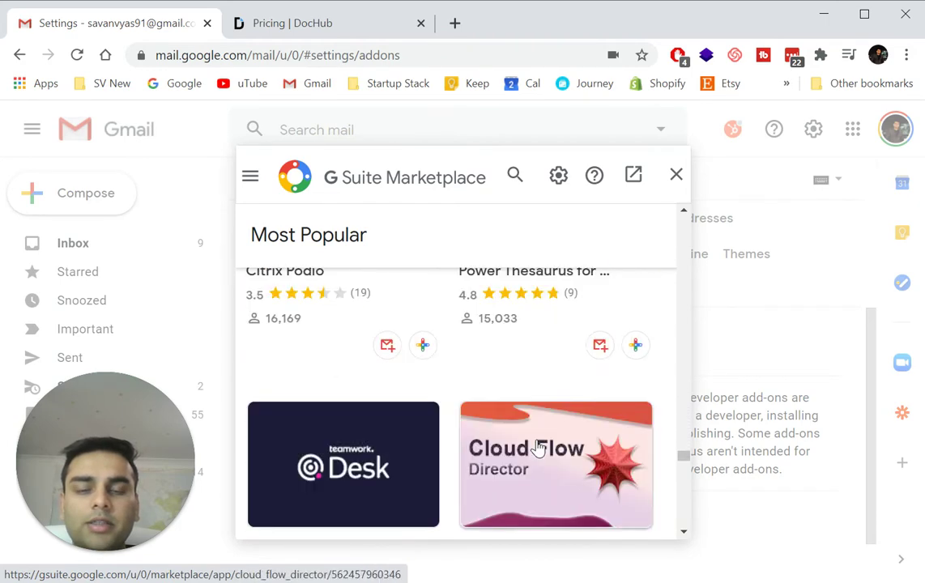
pyautogui.click(516, 178)
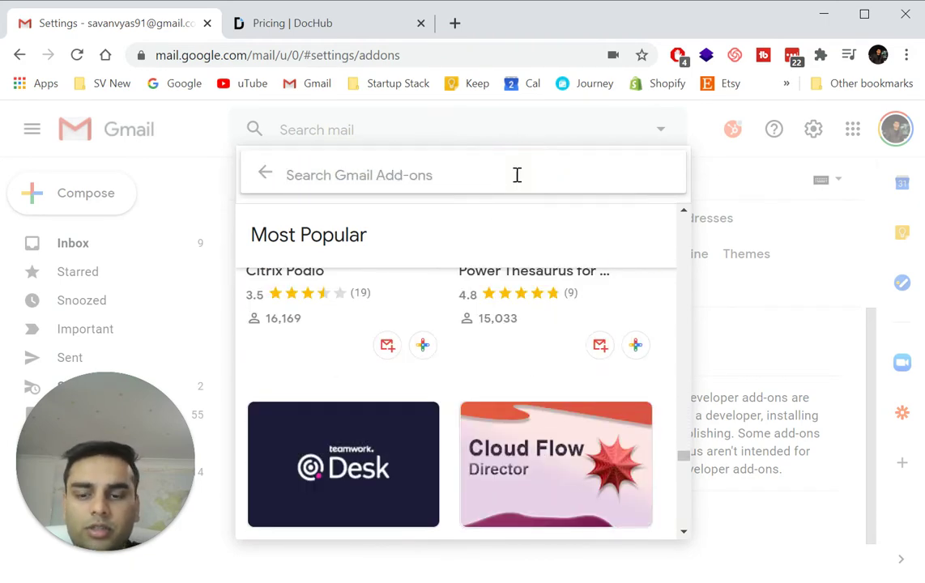
# Search the Marketplace for 'bee templates' and open the BEE Templates for Gmail listing.
pyautogui.write('bee')
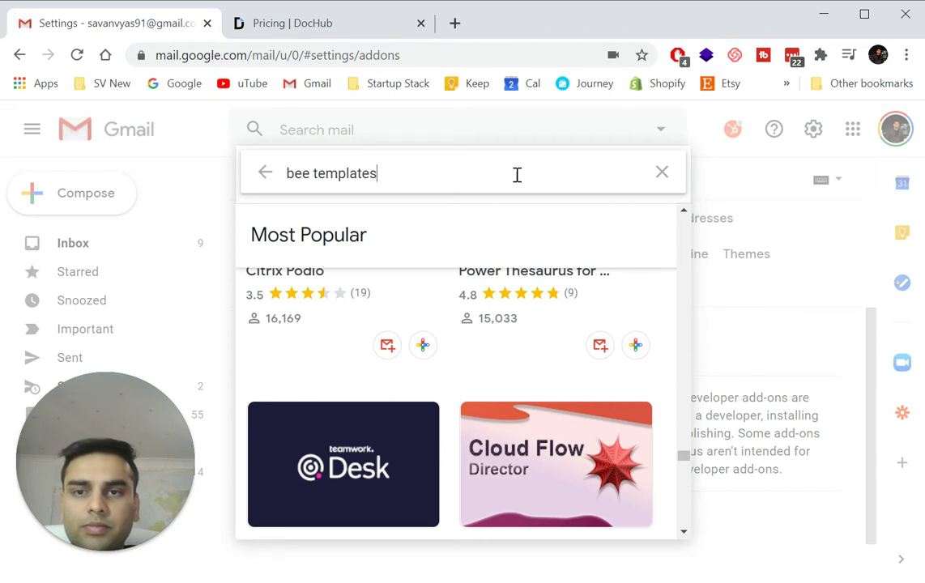
pyautogui.write('templates')
pyautogui.press('Return')
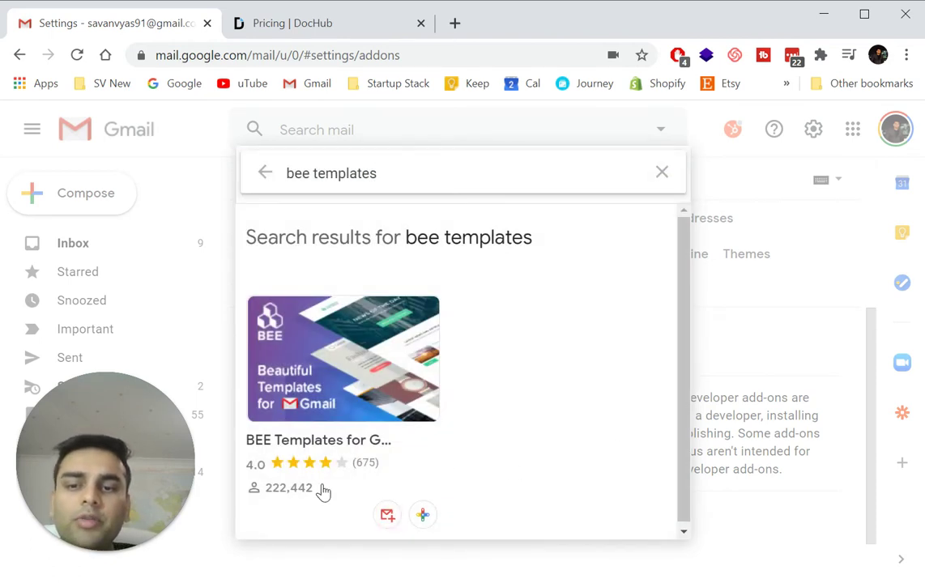
pyautogui.click(359, 354)
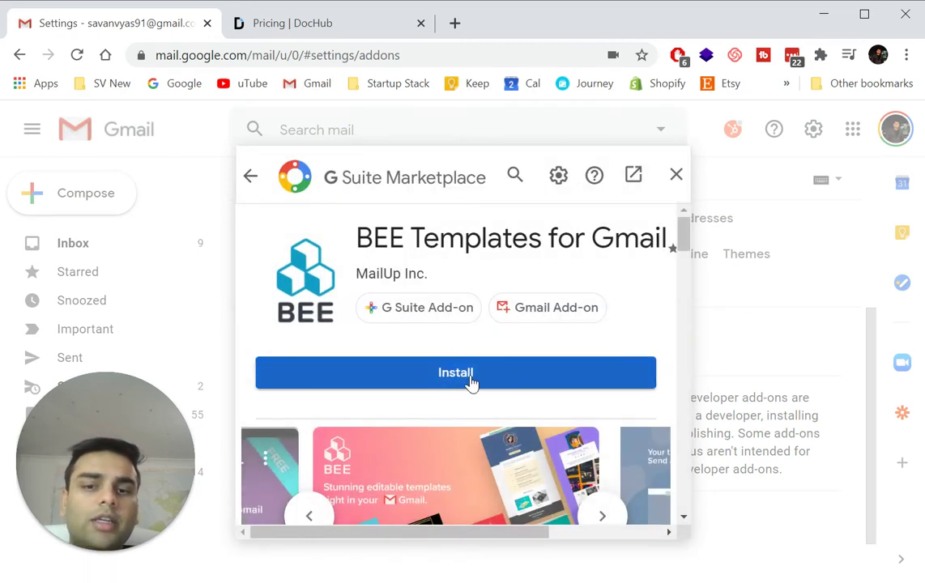
# Install BEE Templates for Gmail, choosing the Gmail account and allowing its access.
pyautogui.click(471, 376)
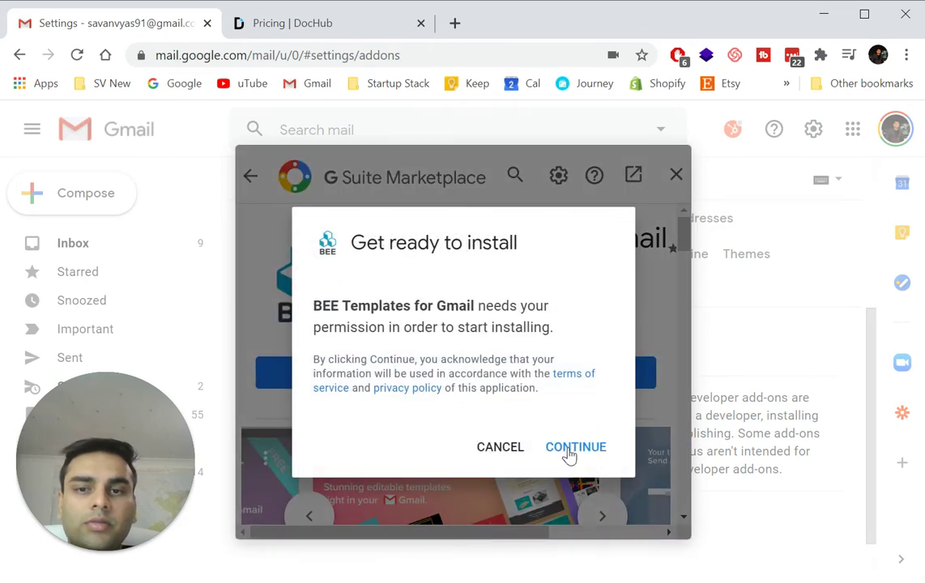
pyautogui.click(569, 453)
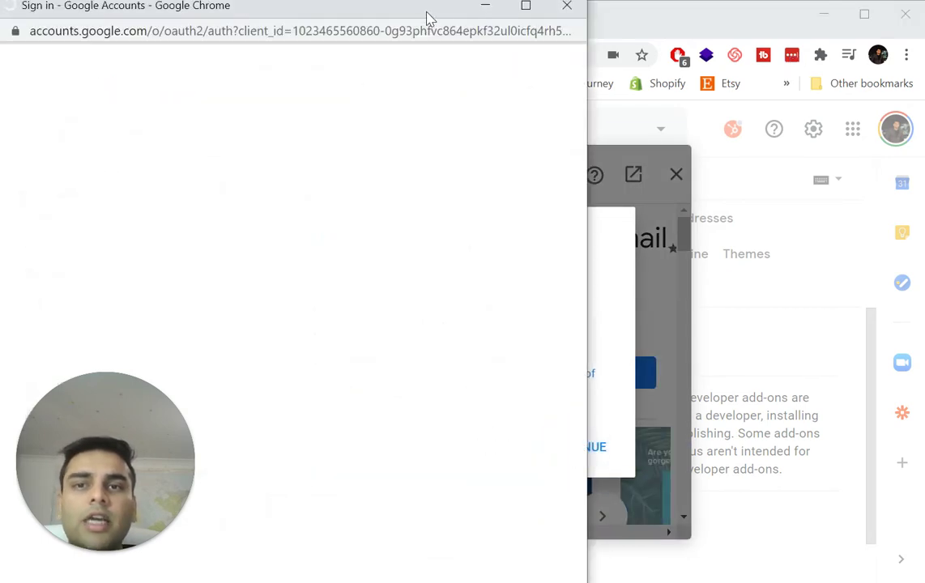
pyautogui.moveTo(422, 16); pyautogui.dragTo(573, 16)
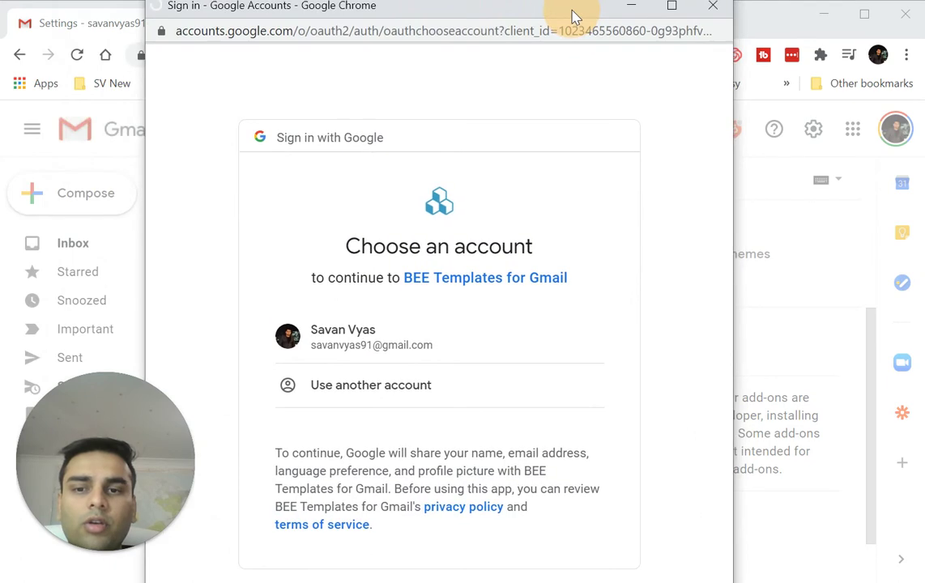
pyautogui.click(340, 328)
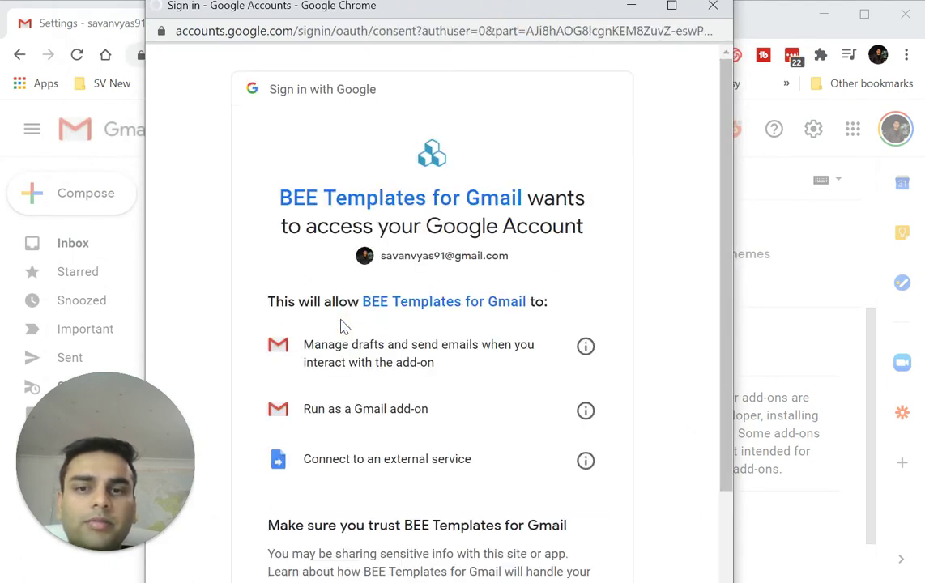
pyautogui.scroll(-3, 340, 328)
pyautogui.click(543, 520)
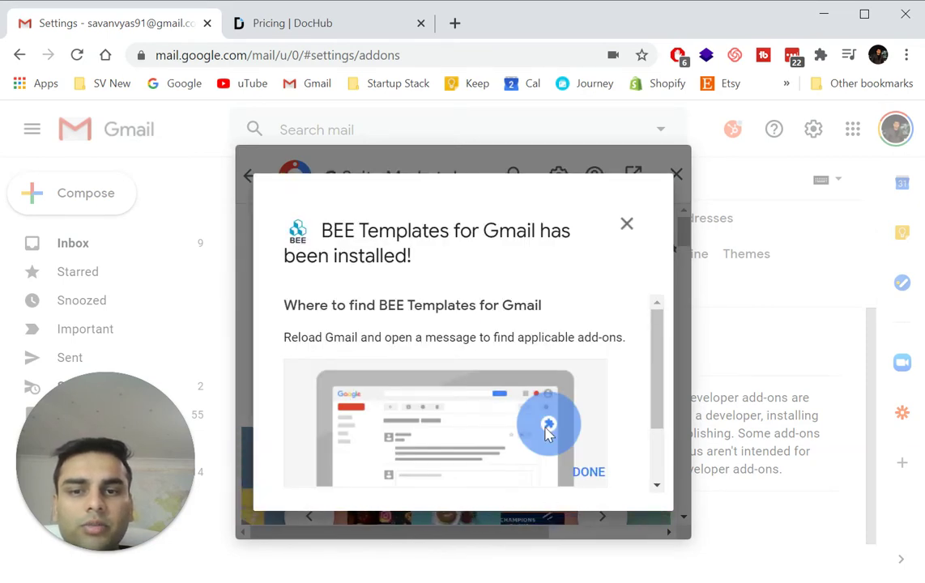
# Close the install dialogs, confirm BEE Templates is installed, and start a new message.
pyautogui.click(589, 474)
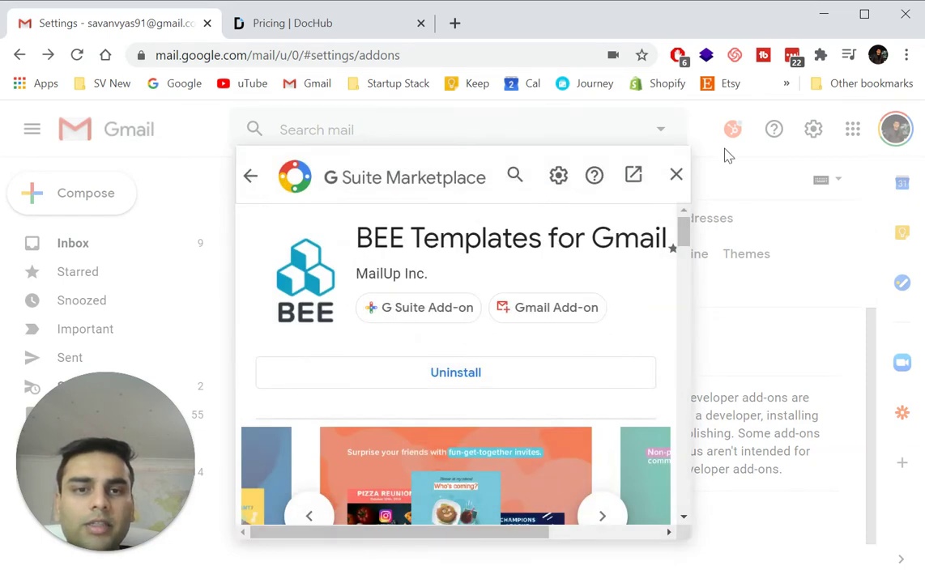
pyautogui.click(678, 176)
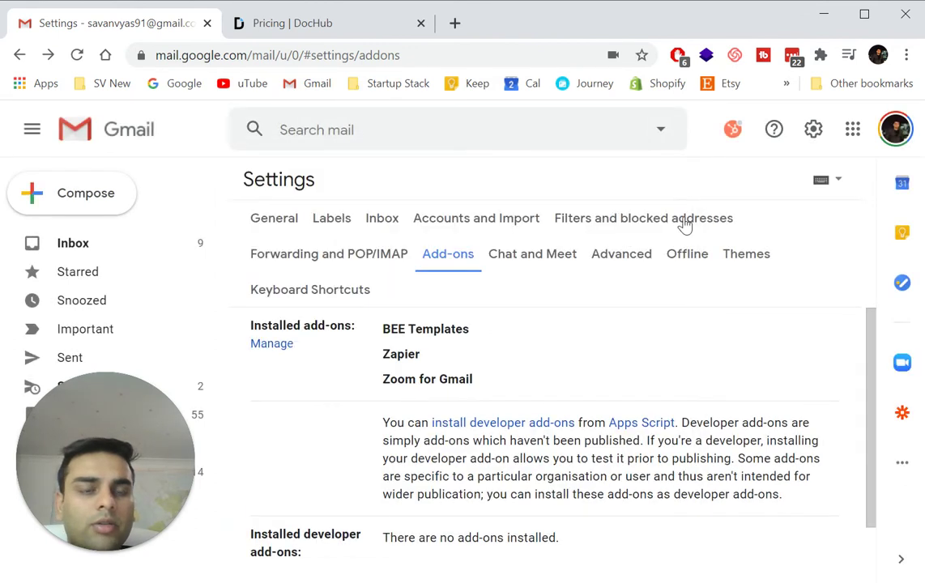
pyautogui.click(904, 464)
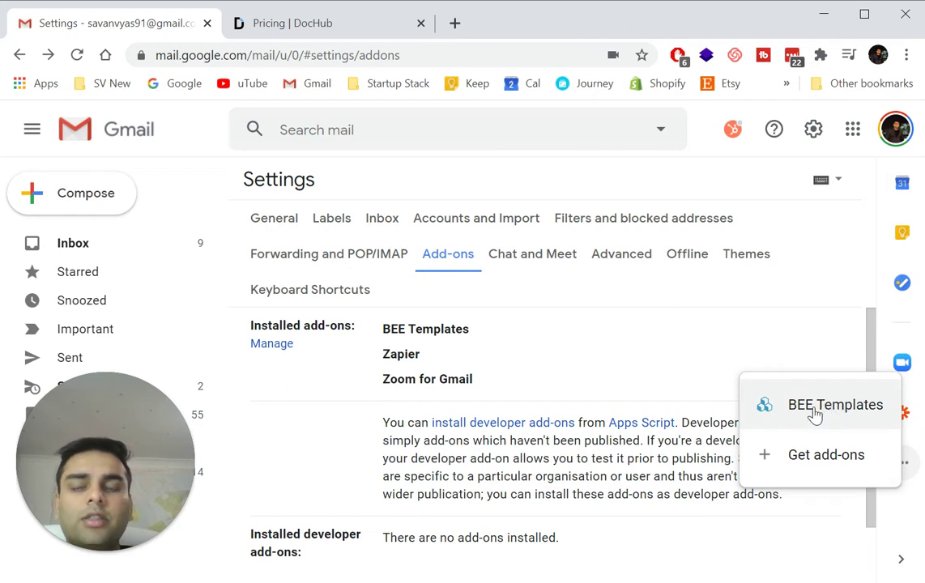
pyautogui.click(85, 204)
pyautogui.click(71, 194)
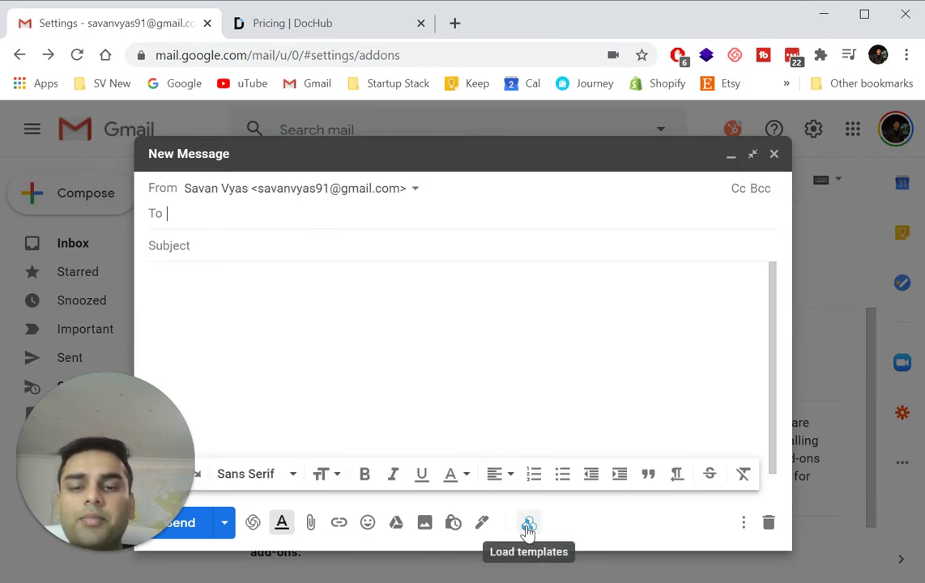
# Open the BEE template picker and choose the Products & Services Promotion category.
pyautogui.click(528, 527)
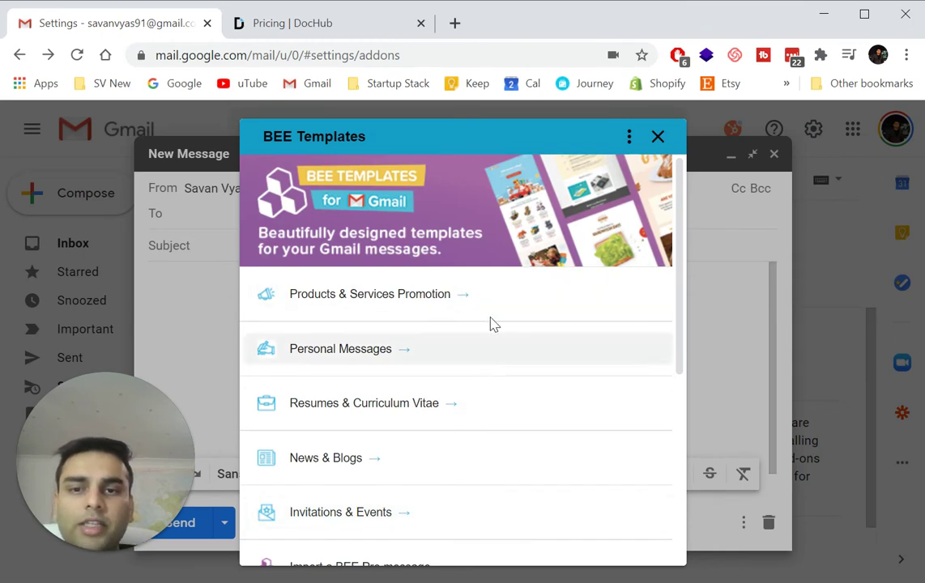
pyautogui.scroll(-1, 455, 363)
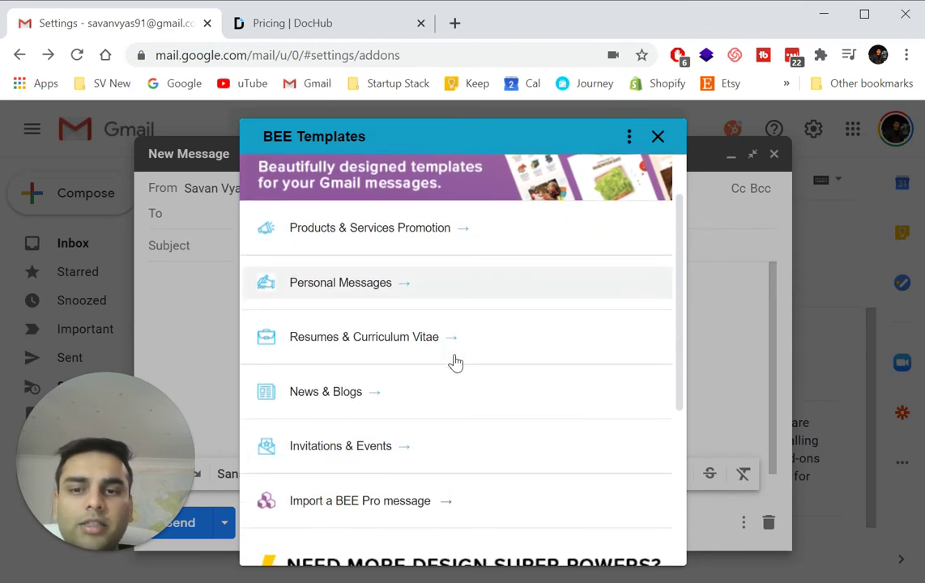
pyautogui.scroll(-3, 462, 392)
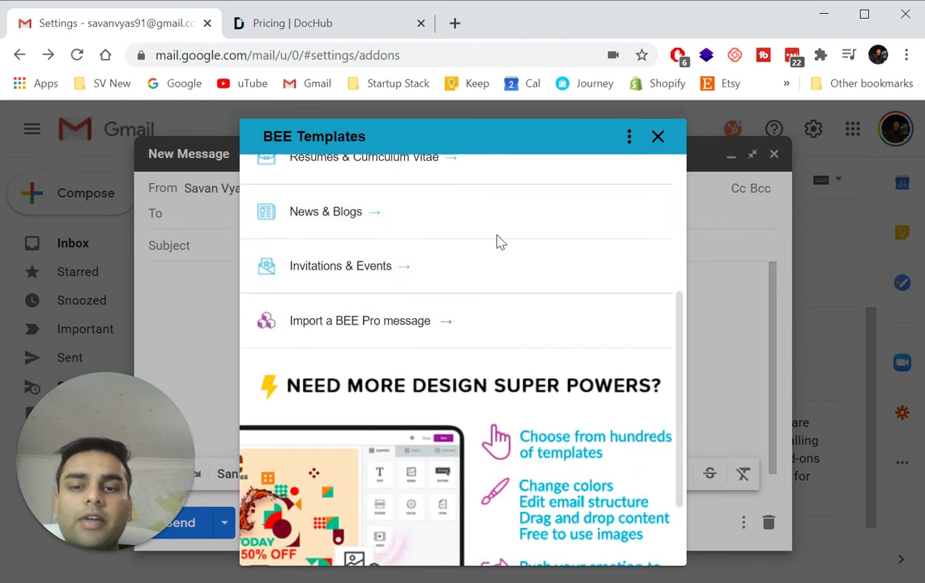
pyautogui.scroll(-2, 496, 242)
pyautogui.scroll(6, 496, 242)
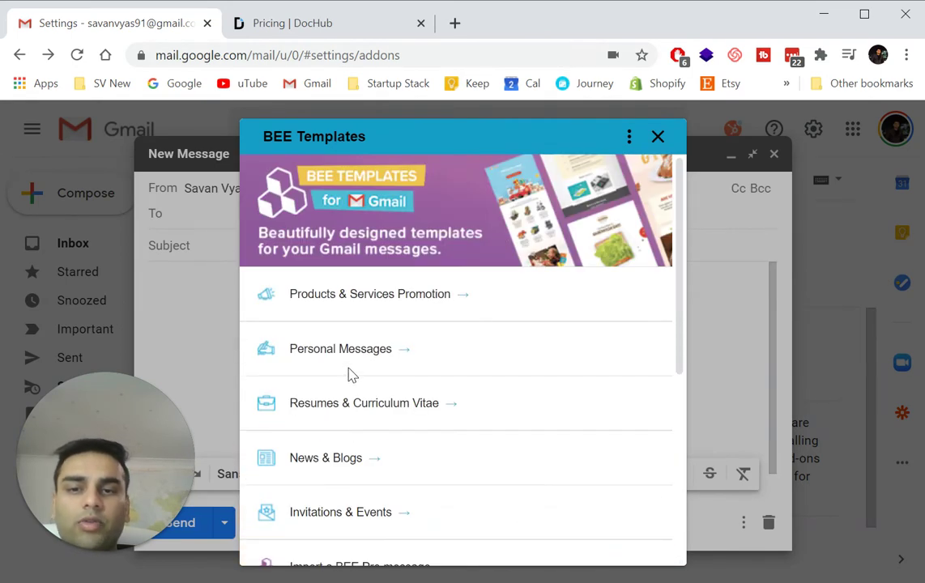
pyautogui.click(393, 300)
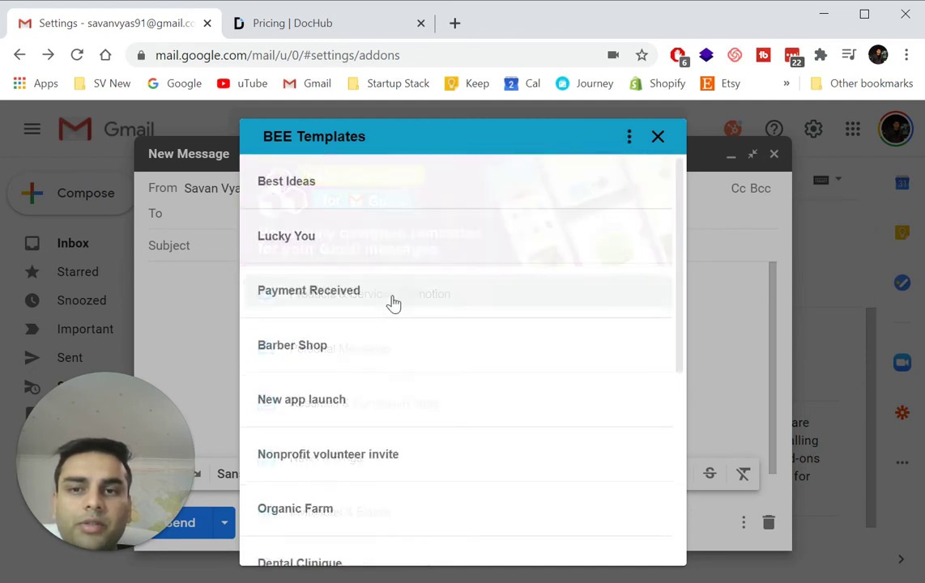
pyautogui.click(392, 302)
# Insert the Organic Farm template into the message body.
pyautogui.scroll(-3, 519, 369)
pyautogui.scroll(-1, 519, 369)
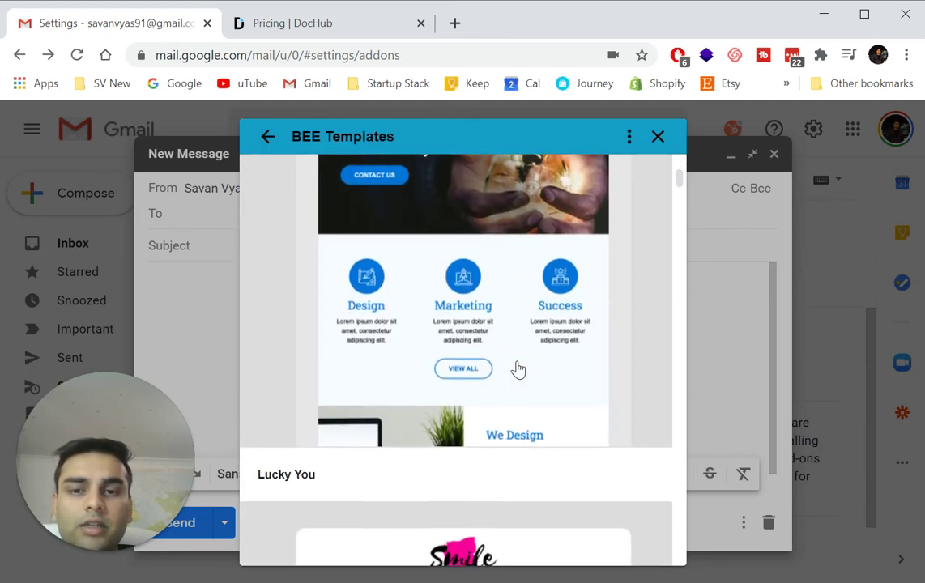
pyautogui.scroll(-15, 519, 370)
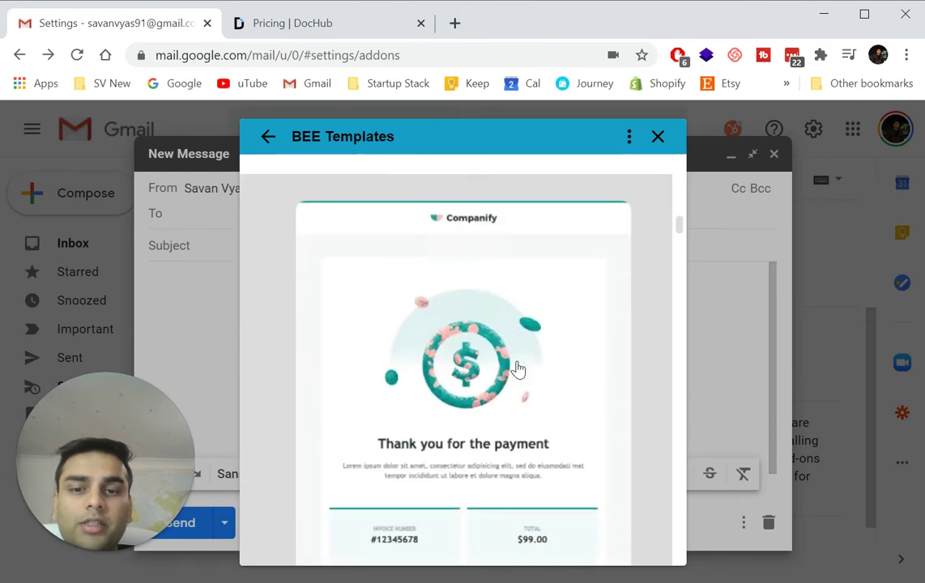
pyautogui.scroll(-10, 519, 370)
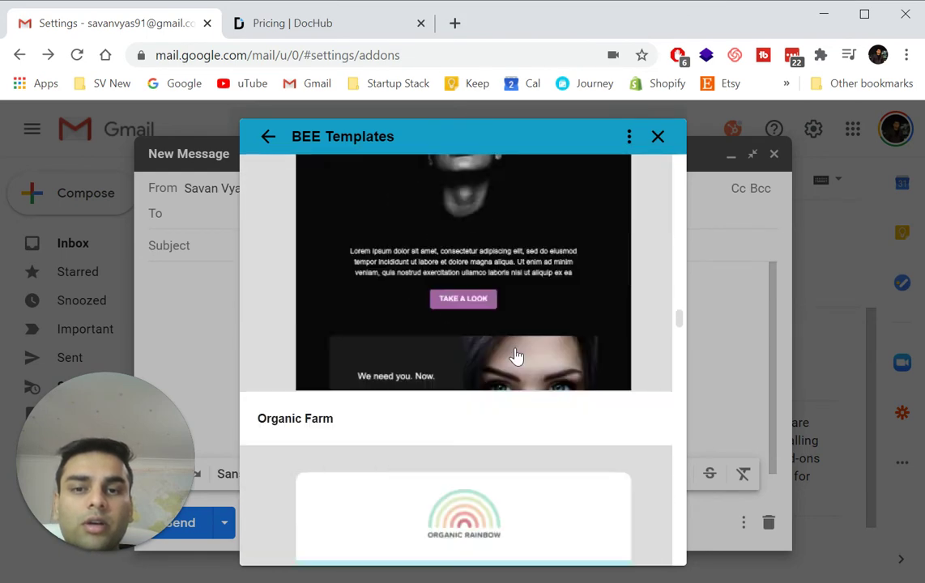
pyautogui.scroll(-8, 516, 357)
pyautogui.scroll(8, 516, 357)
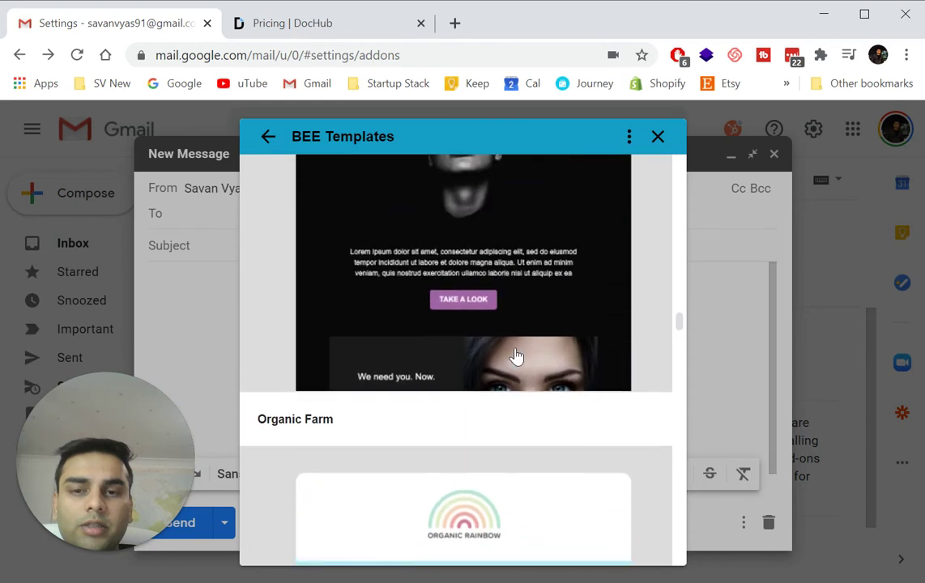
pyautogui.scroll(-3, 517, 356)
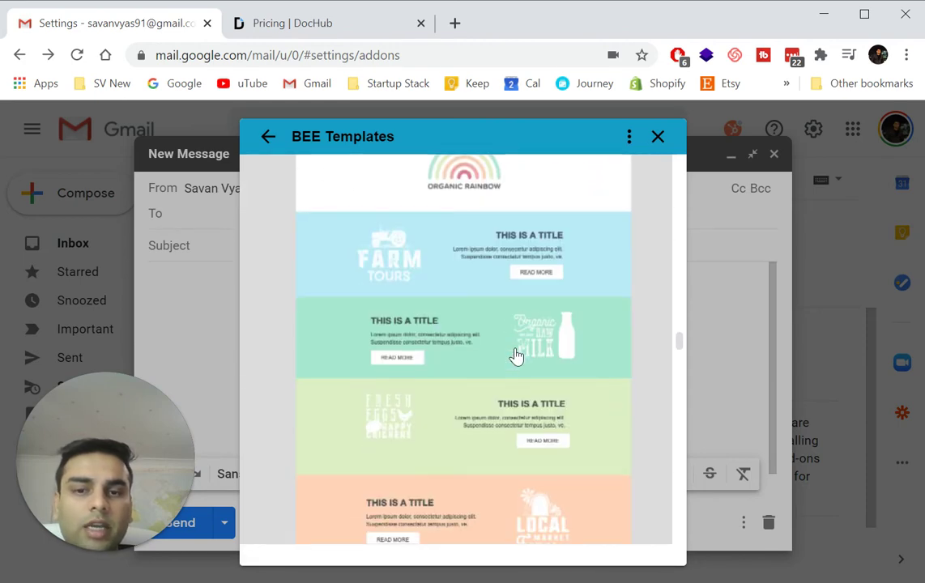
pyautogui.click(517, 355)
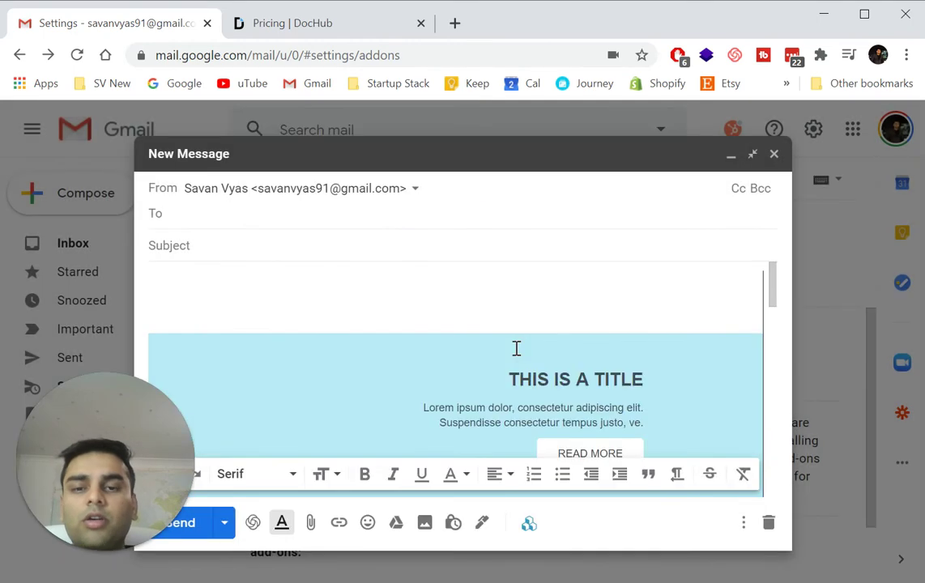
# Remove the 'Made with BEE Templates' footer image from the email.
pyautogui.scroll(-10, 516, 349)
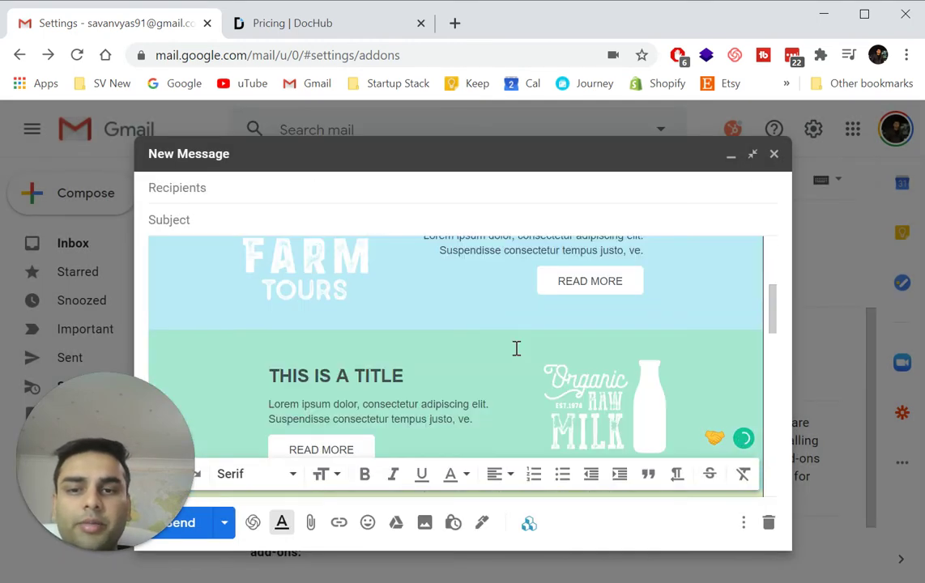
pyautogui.scroll(-5, 516, 349)
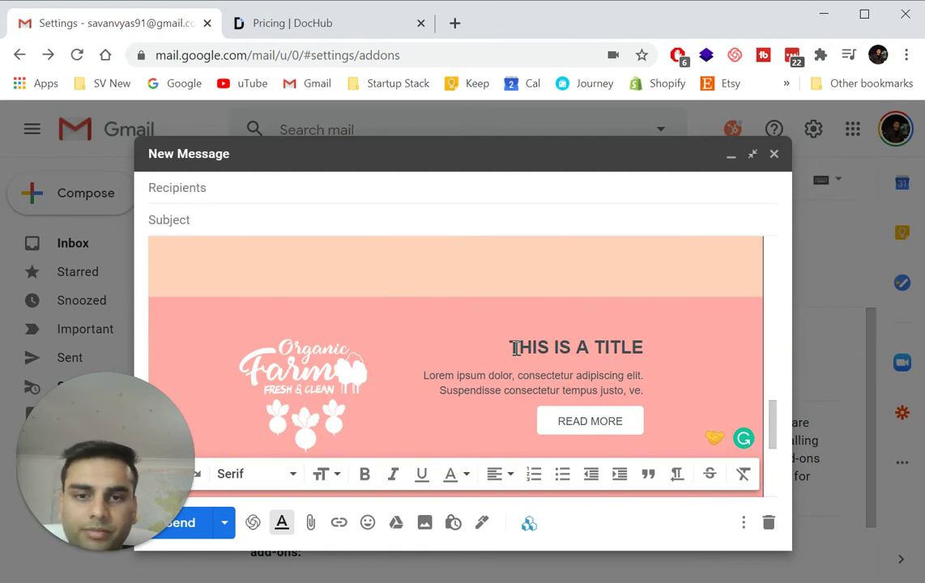
pyautogui.scroll(-5, 516, 349)
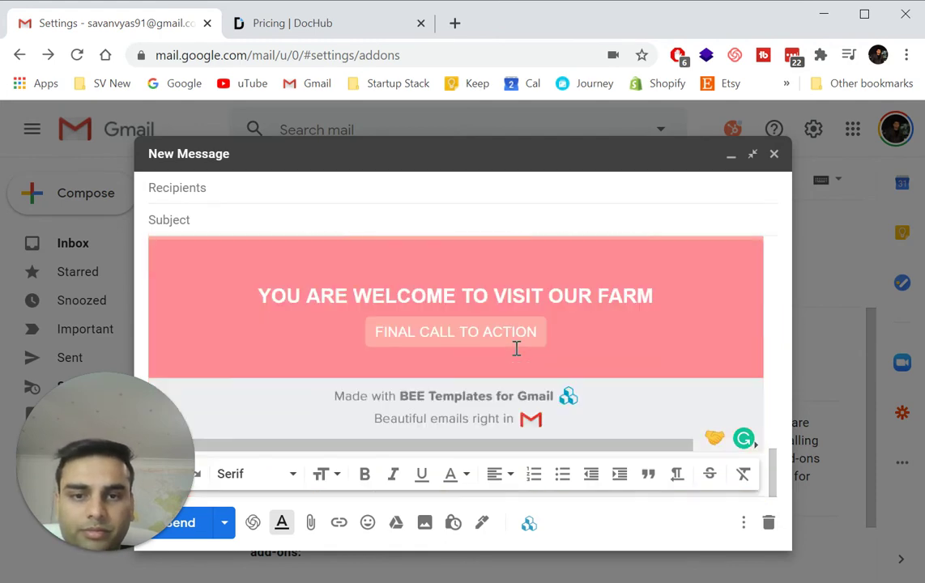
pyautogui.click(383, 397)
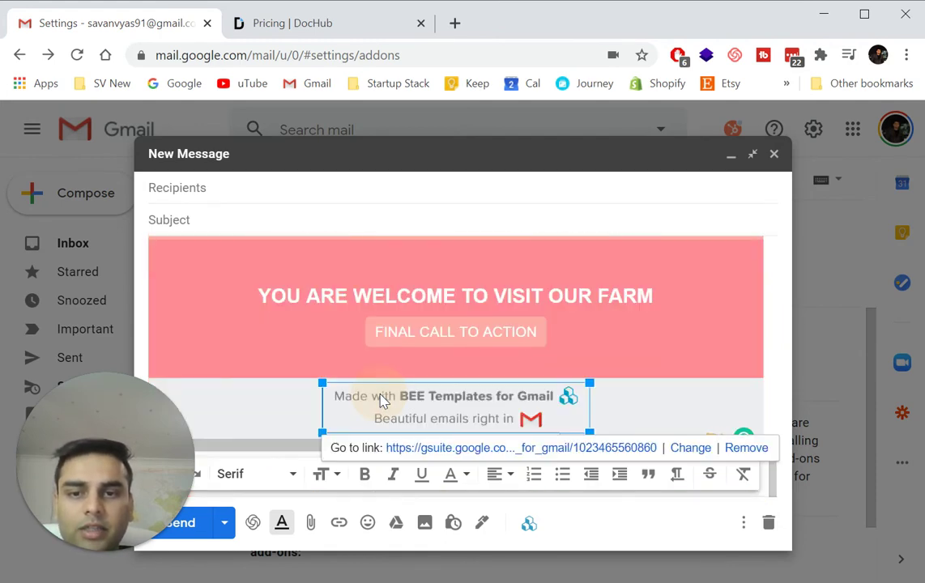
pyautogui.click(338, 399)
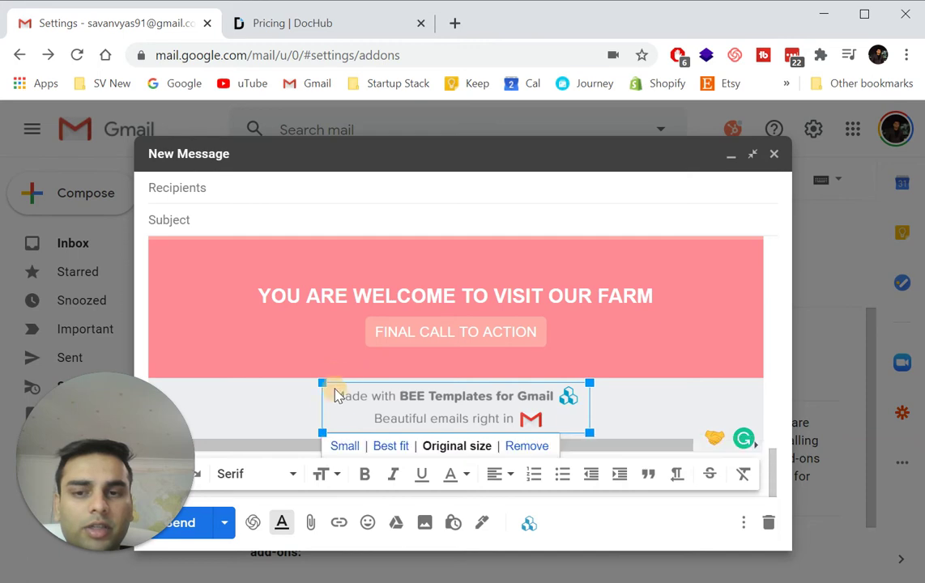
pyautogui.click(527, 446)
# Return to the top of the template and select its first title.
pyautogui.scroll(15, 608, 366)
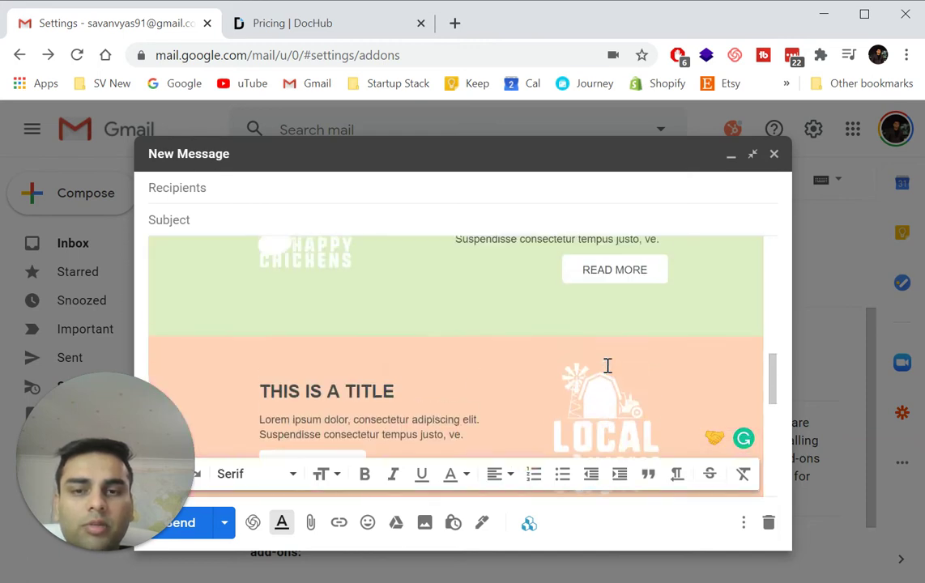
pyautogui.scroll(1, 608, 367)
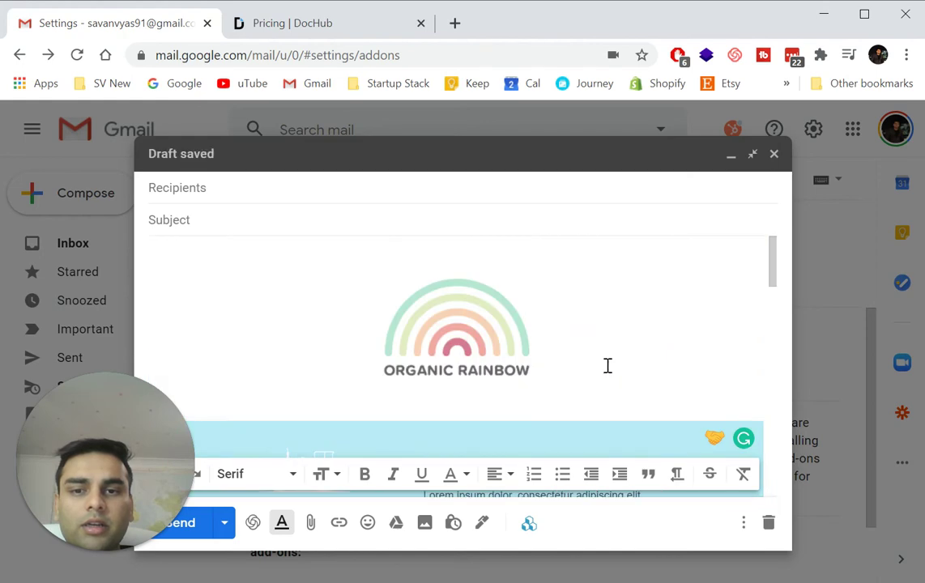
pyautogui.scroll(-2, 607, 366)
pyautogui.scroll(1, 505, 278)
pyautogui.click(482, 284)
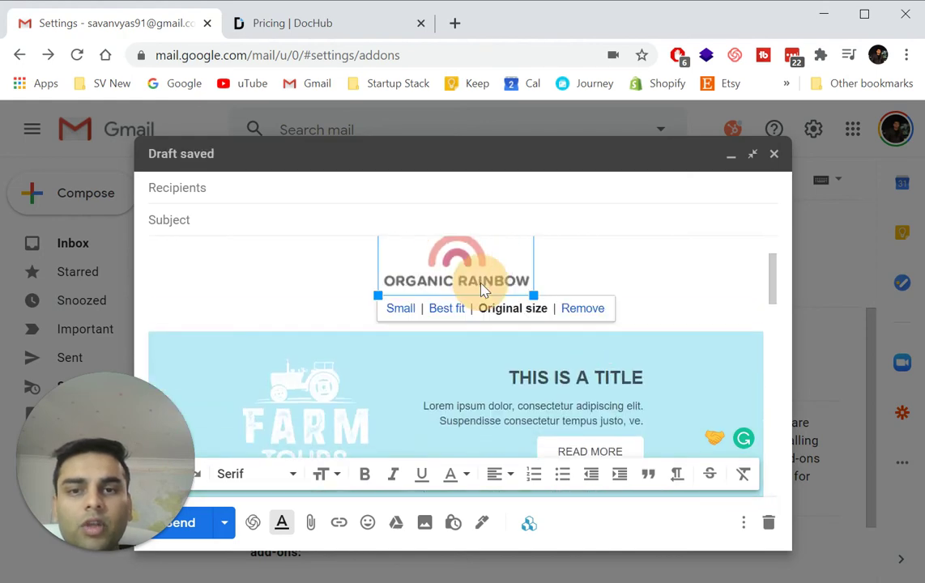
pyautogui.click(567, 383)
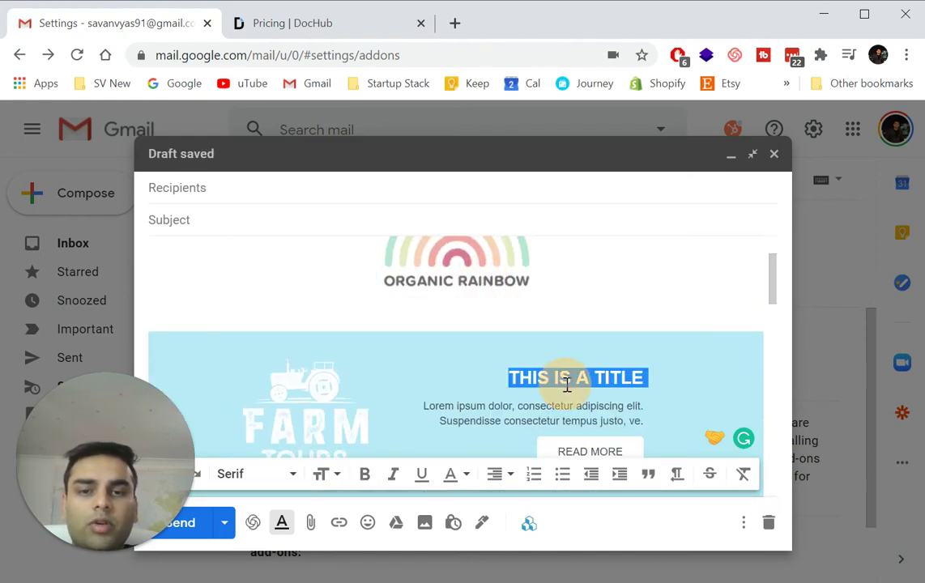
# Replace the first title with 'Startup Router' and keep the current sender address.
pyautogui.write('Startup R')
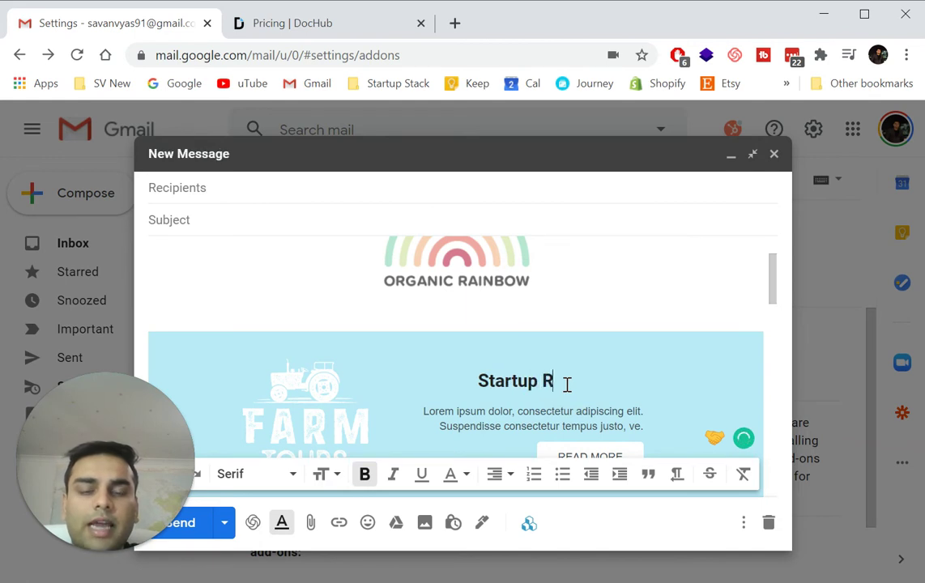
pyautogui.write('outer')
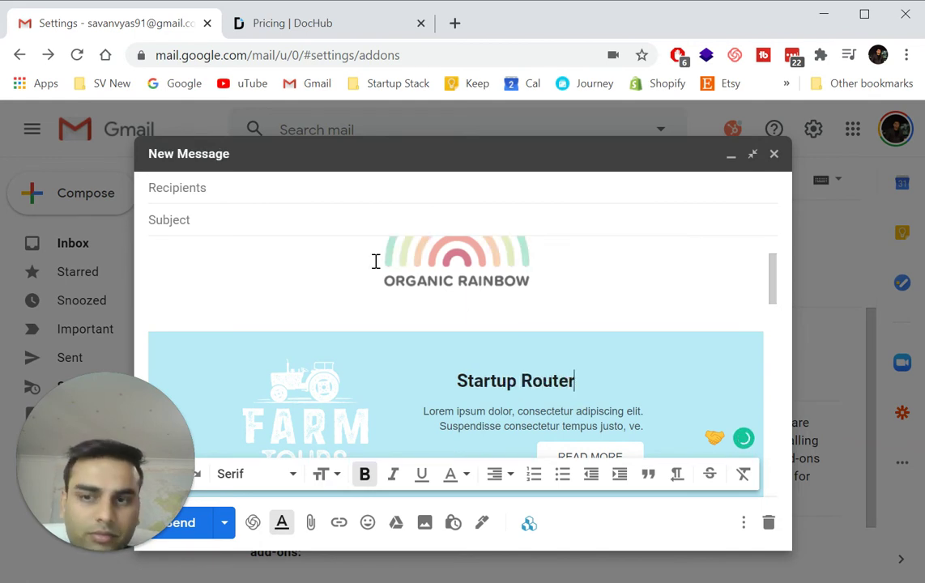
pyautogui.click(254, 189)
pyautogui.click(254, 191)
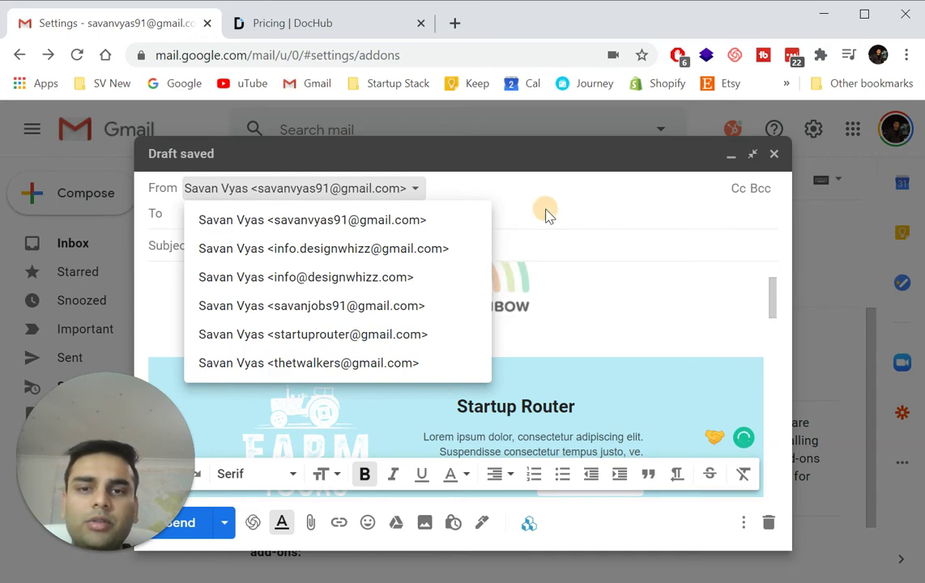
pyautogui.click(428, 220)
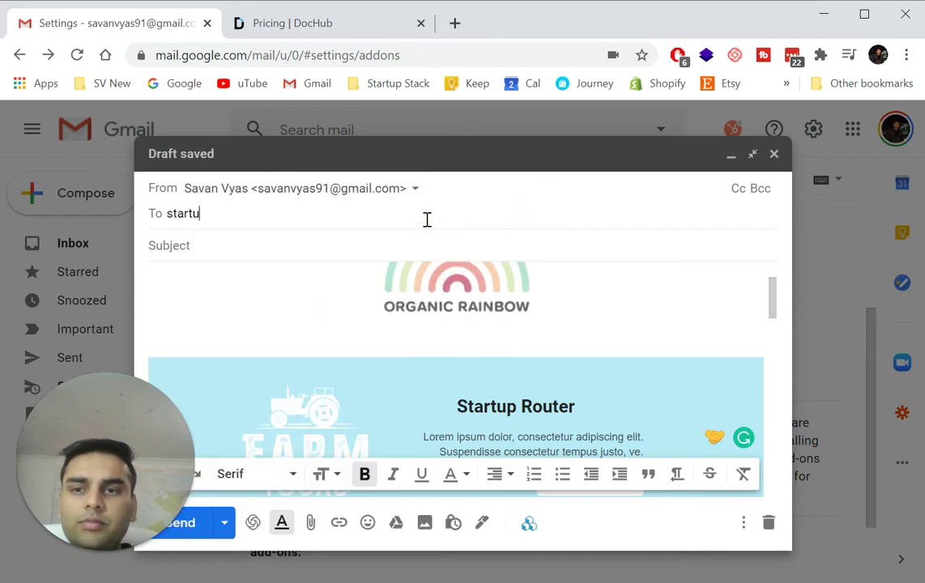
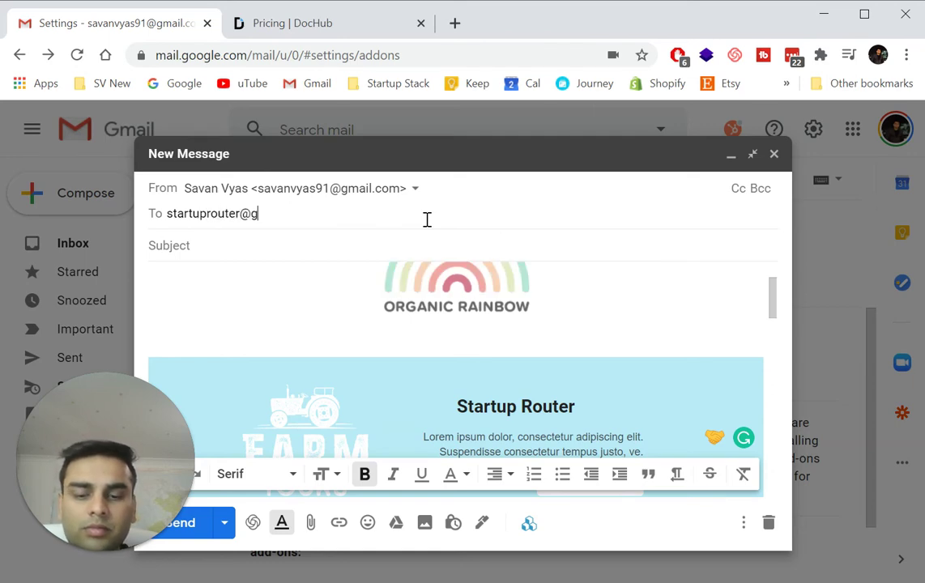
# Address the email to the recipient's Gmail address, give it subject 'test email', and send.
pyautogui.press('Return')
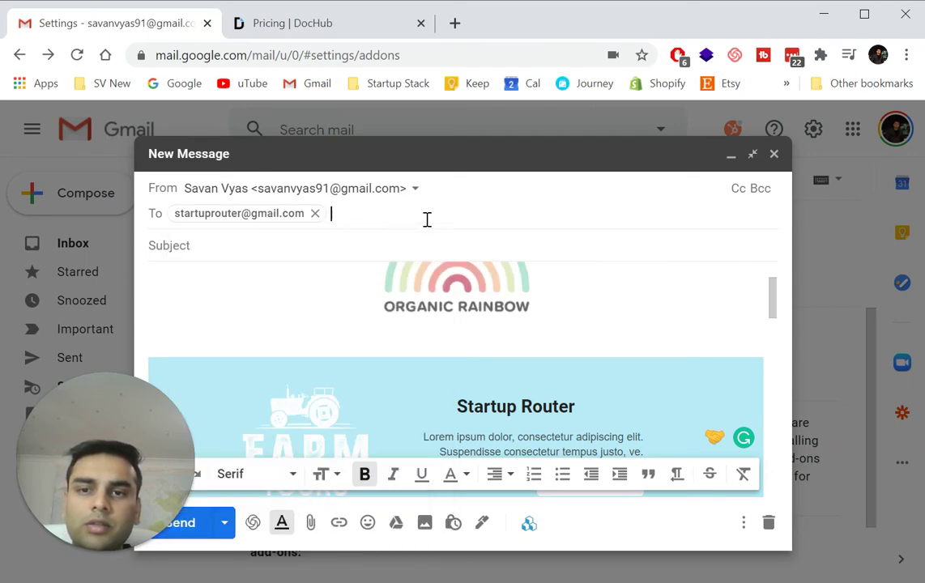
pyautogui.press('Tab')
pyautogui.write('te')
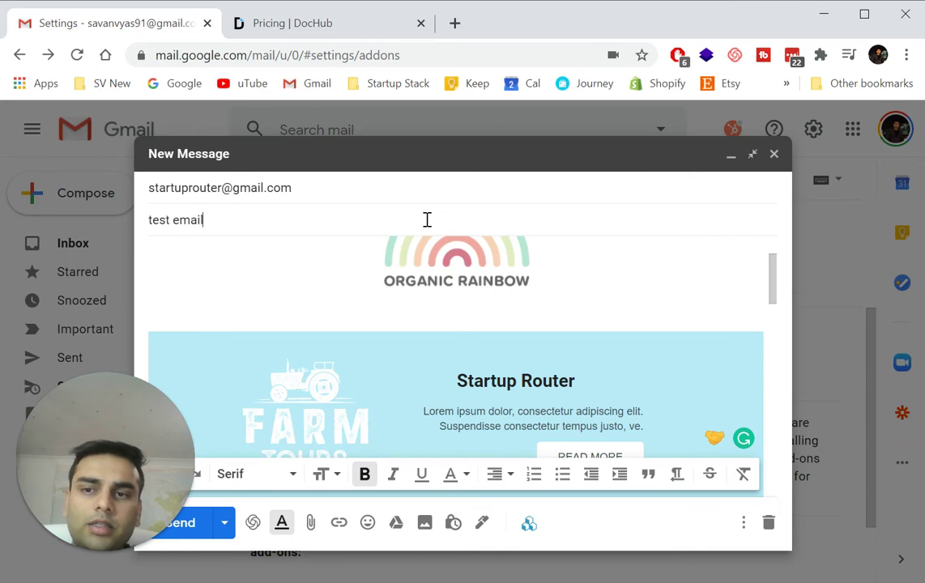
pyautogui.click(182, 524)
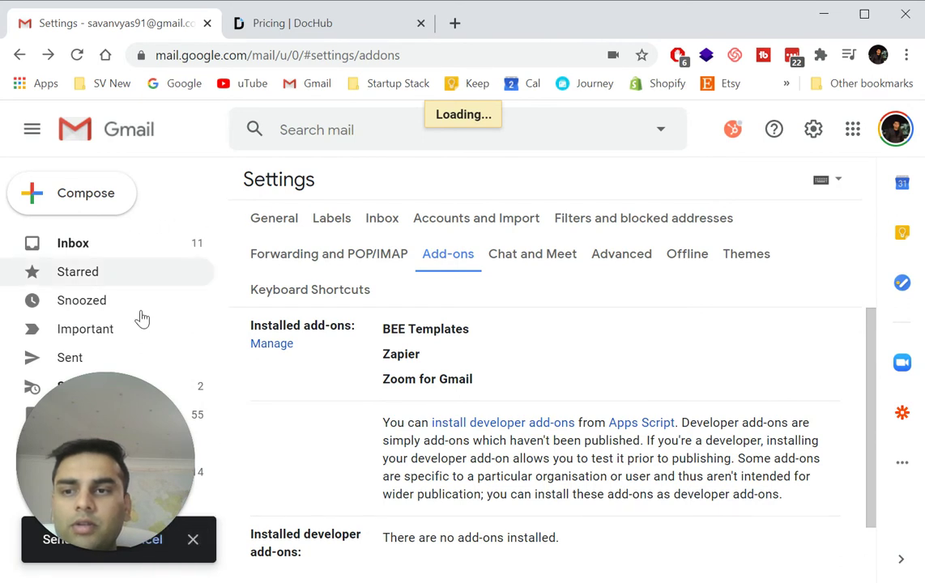
# Open the received 'test email' from the inbox and scroll through its template.
pyautogui.click(139, 244)
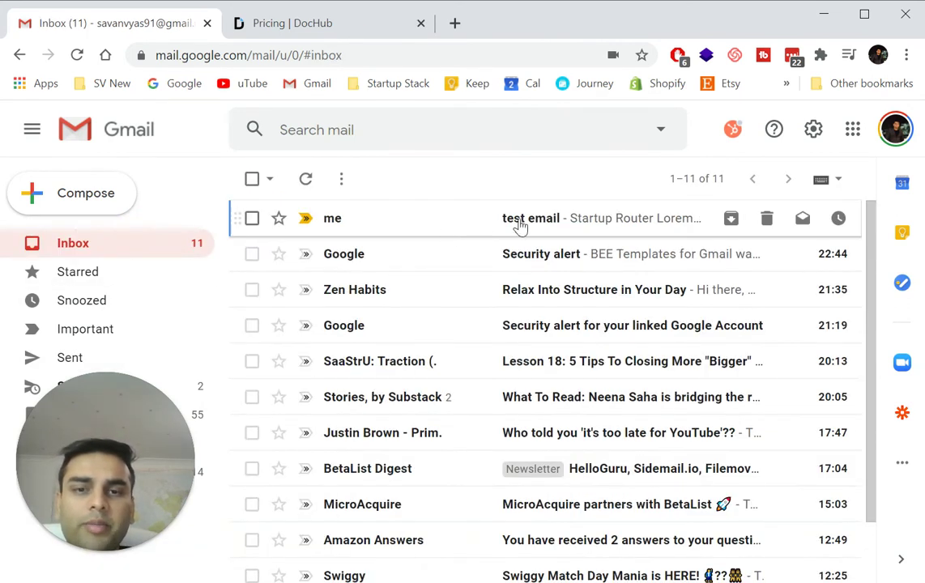
pyautogui.click(399, 237)
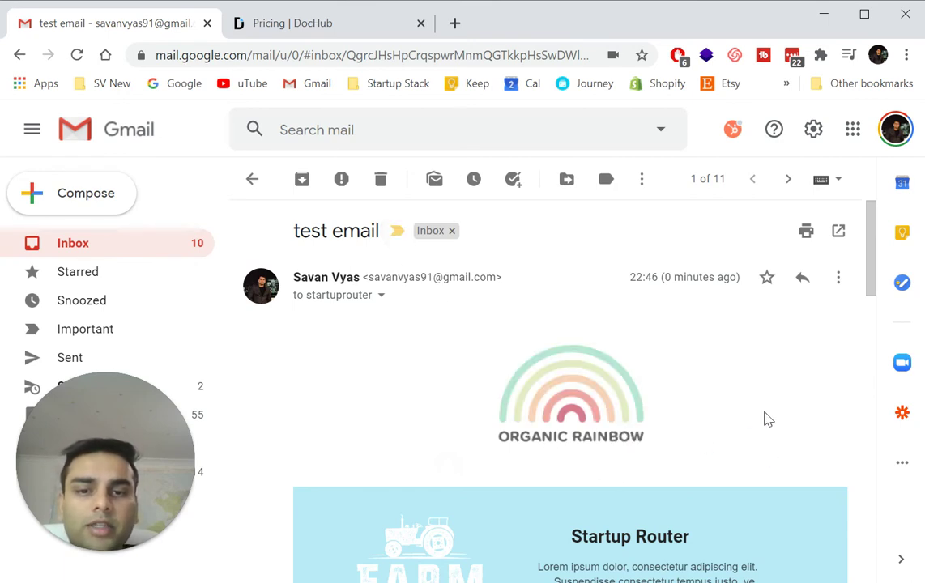
pyautogui.scroll(-4, 768, 419)
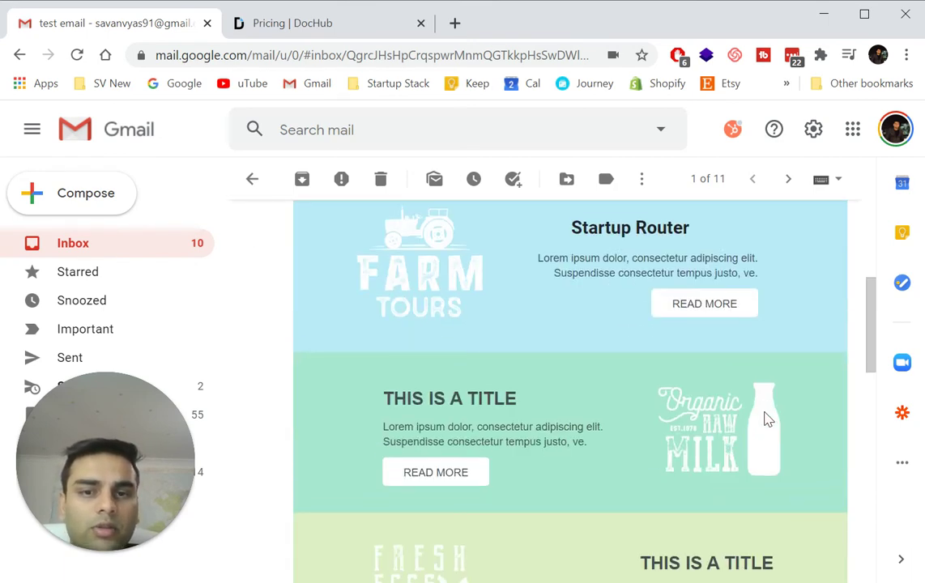
pyautogui.scroll(-12, 768, 419)
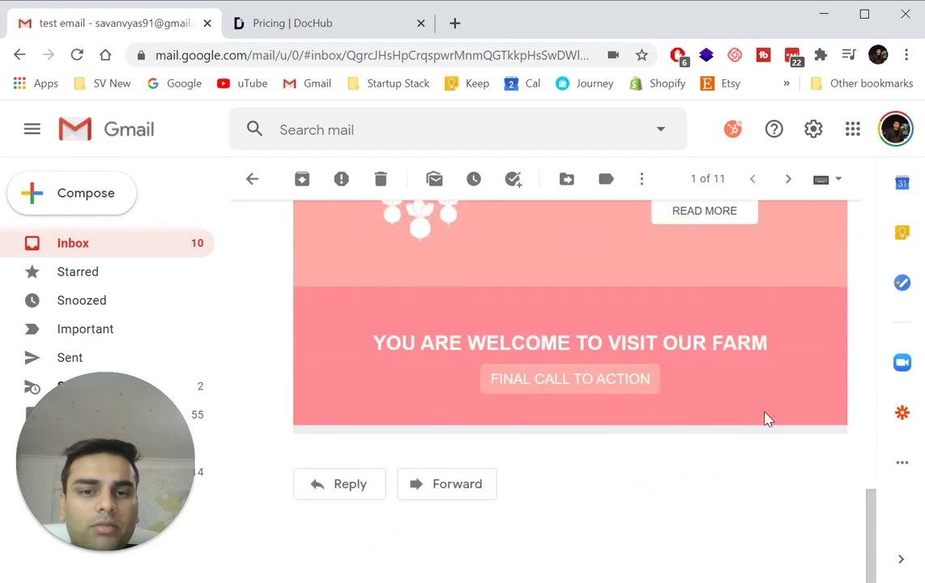
pyautogui.scroll(15, 769, 419)
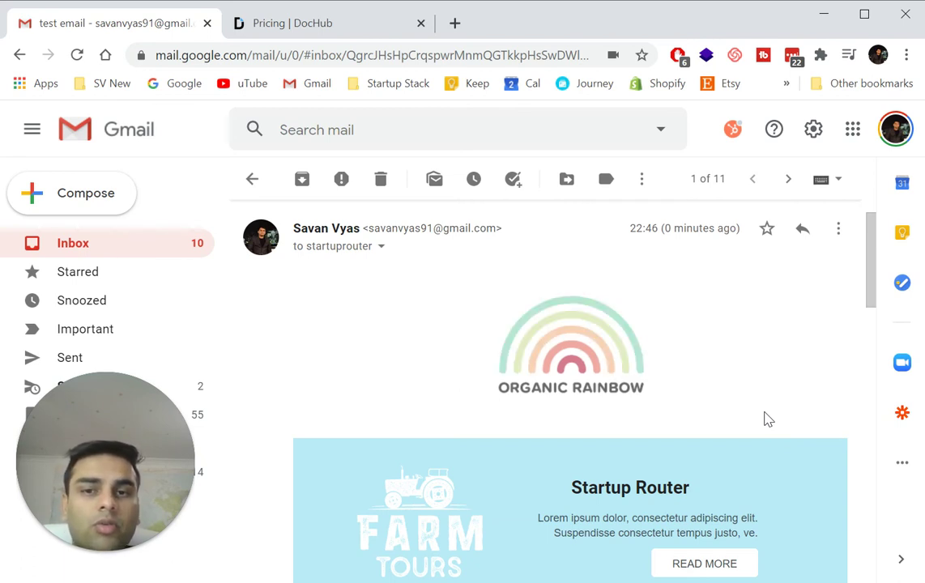
# Start a new message and check its Templates submenu, which has no saved templates.
pyautogui.click(94, 217)
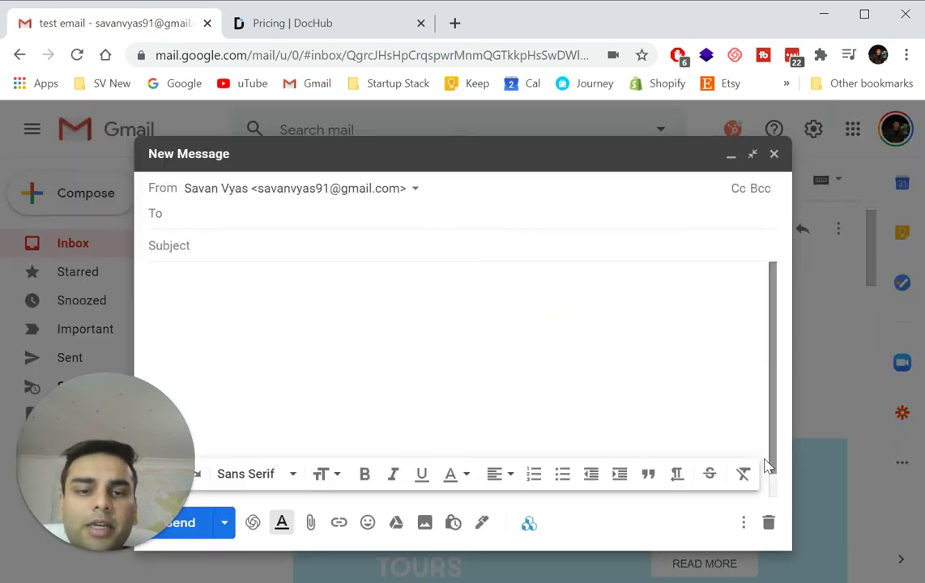
pyautogui.click(744, 523)
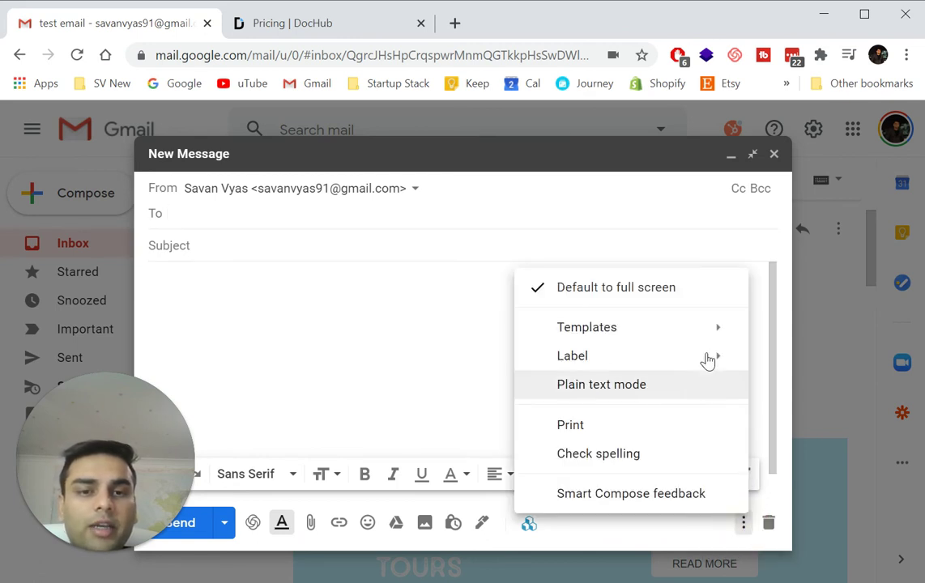
pyautogui.moveTo(684, 338)
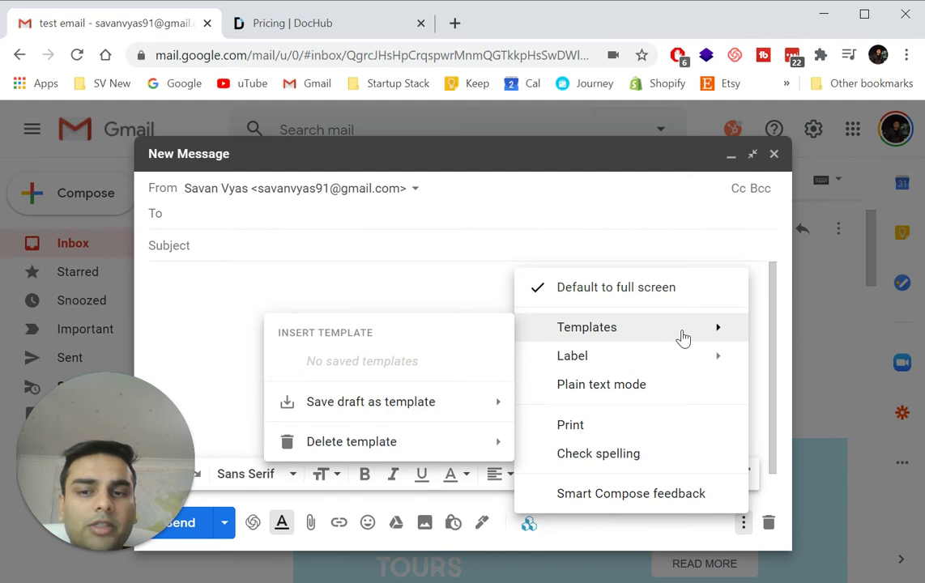
pyautogui.click(354, 285)
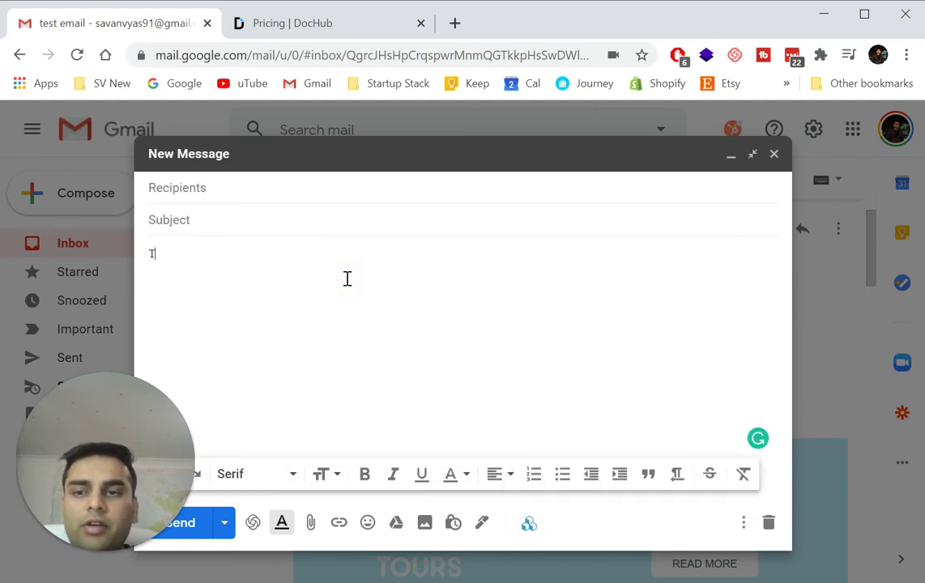
# Enter 'TEst Template' as both the body text and the subject.
pyautogui.write('TEst Template')
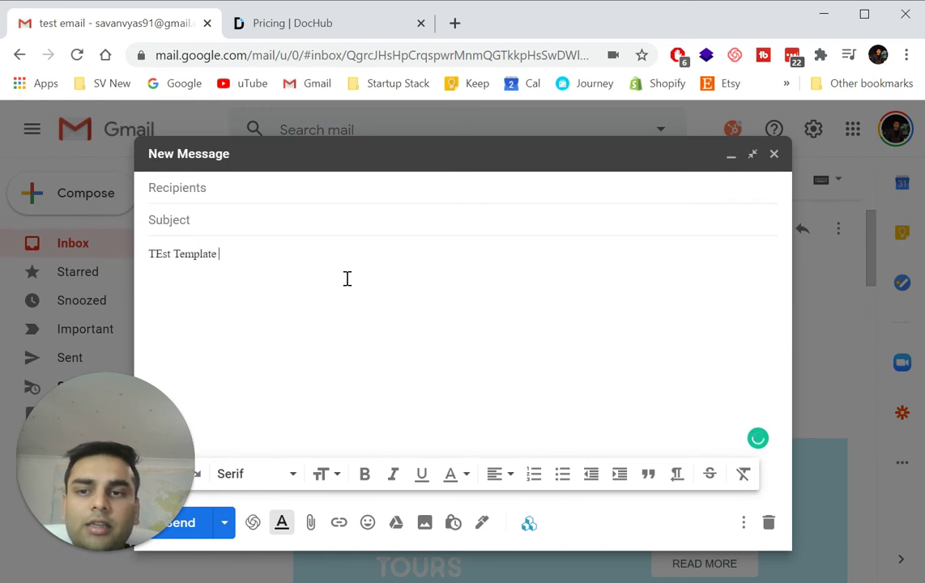
pyautogui.click(214, 234)
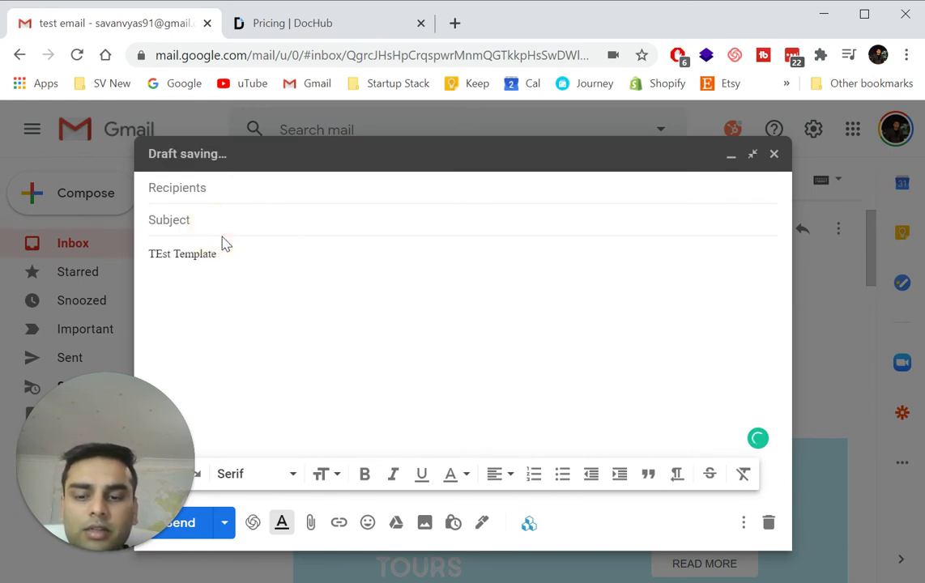
pyautogui.write('TEst Template')
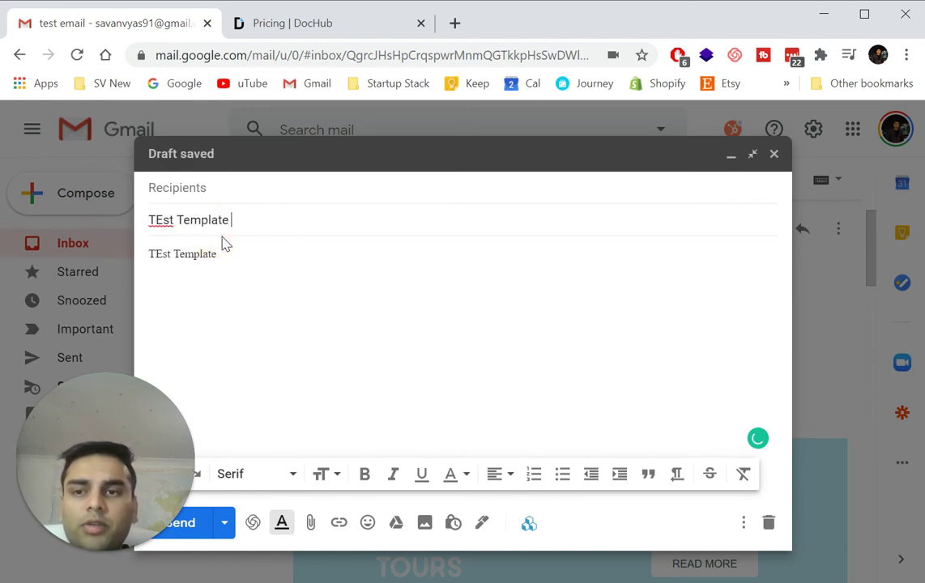
# Save the current draft as a new Gmail template named 'TEst Template'.
pyautogui.click(743, 525)
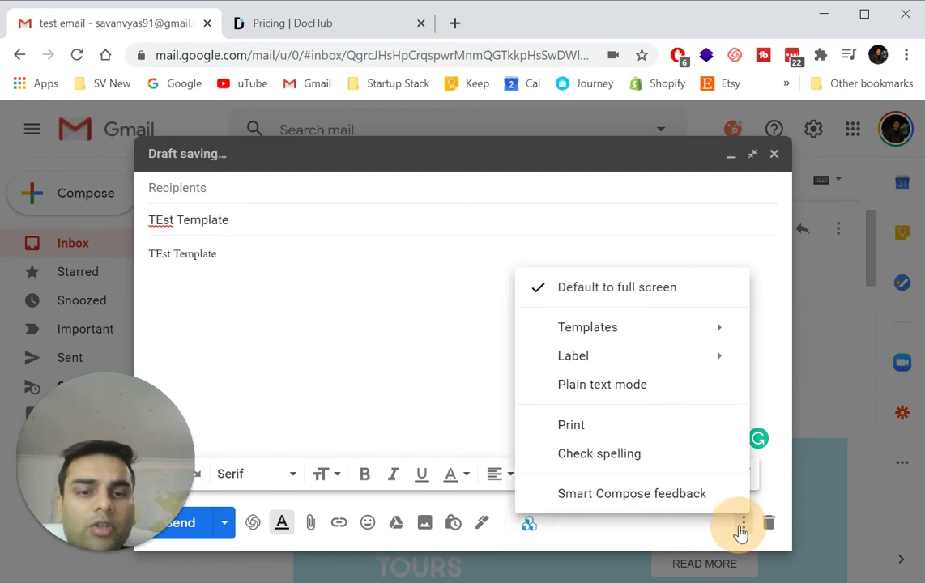
pyautogui.click(650, 334)
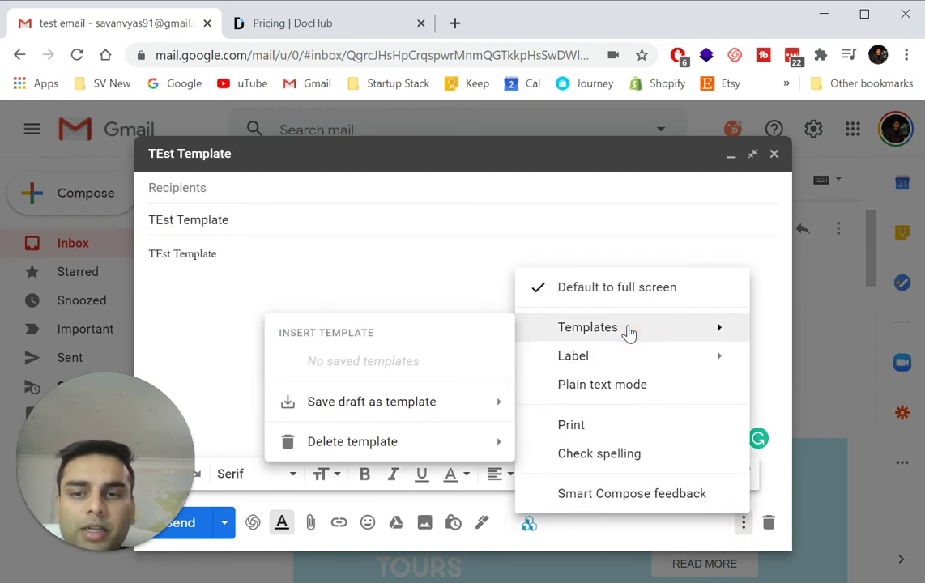
pyautogui.click(427, 412)
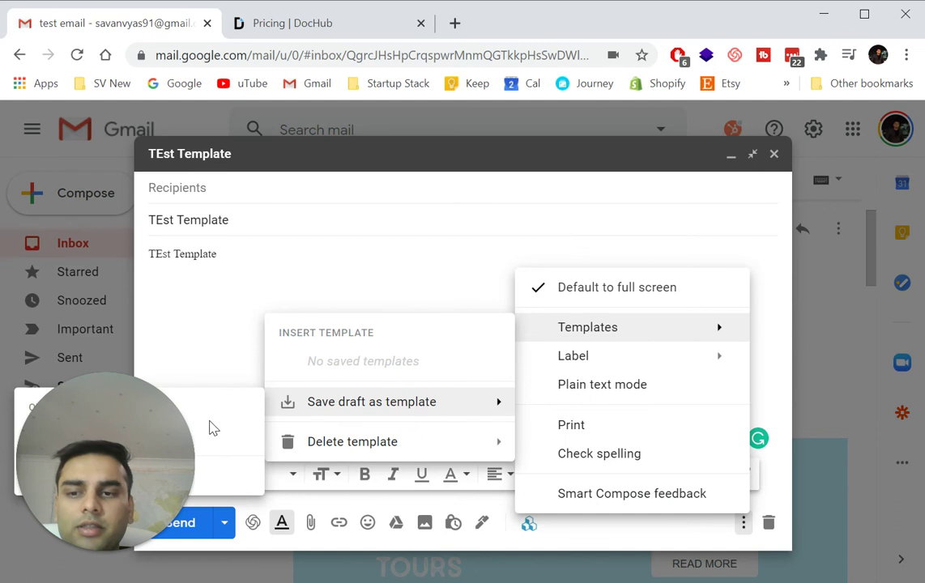
pyautogui.moveTo(687, 253); pyautogui.dragTo(797, 276)
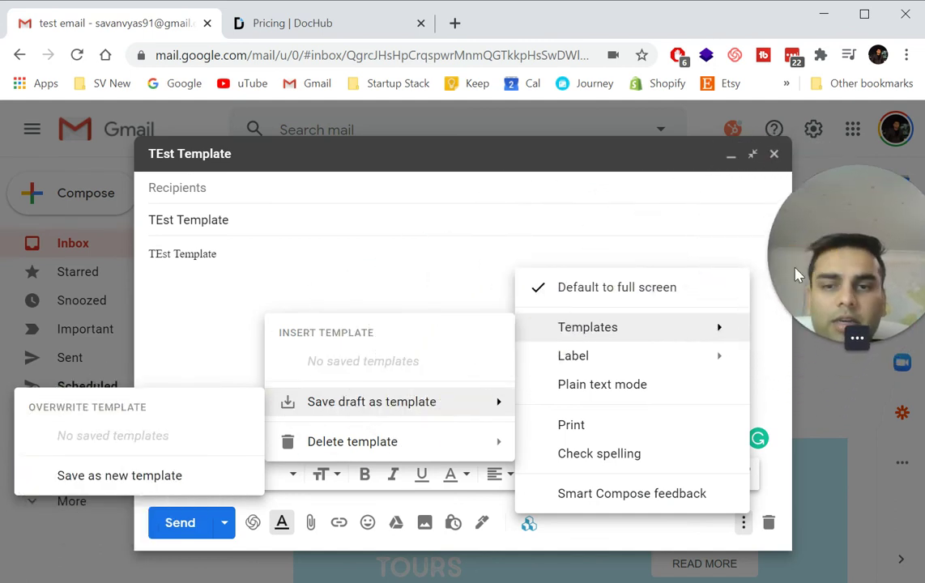
pyautogui.click(110, 478)
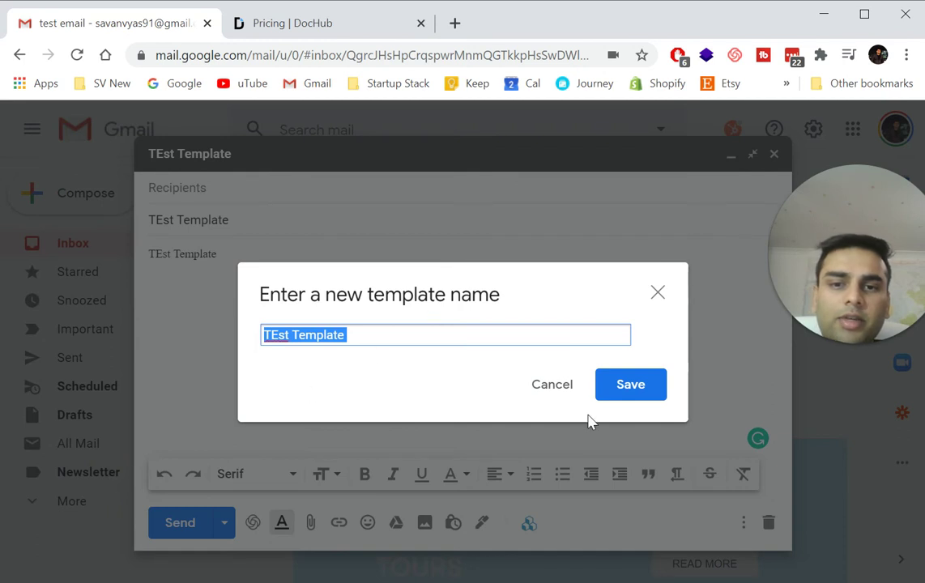
pyautogui.click(627, 392)
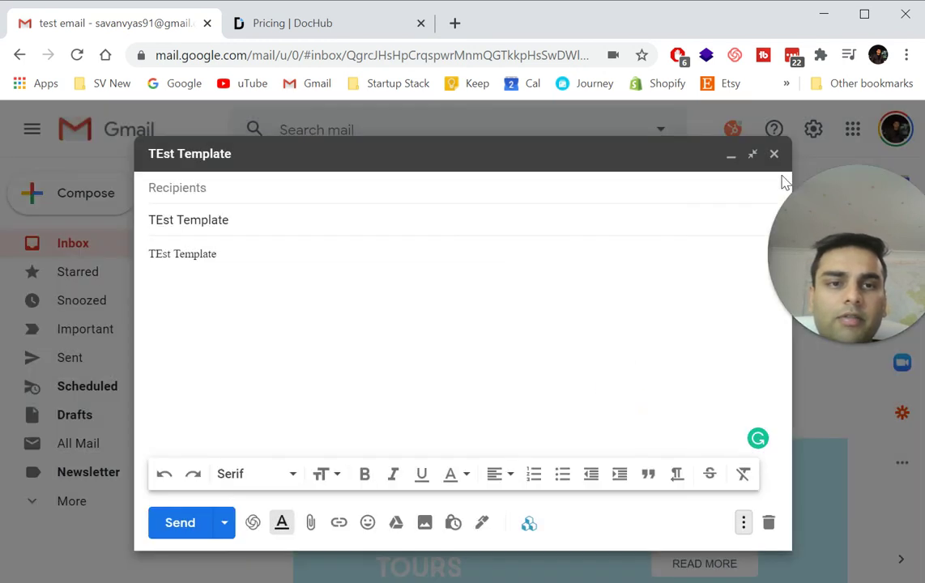
# Insert the saved 'TEst Template' into the body and select the second copy of its text.
pyautogui.click(743, 528)
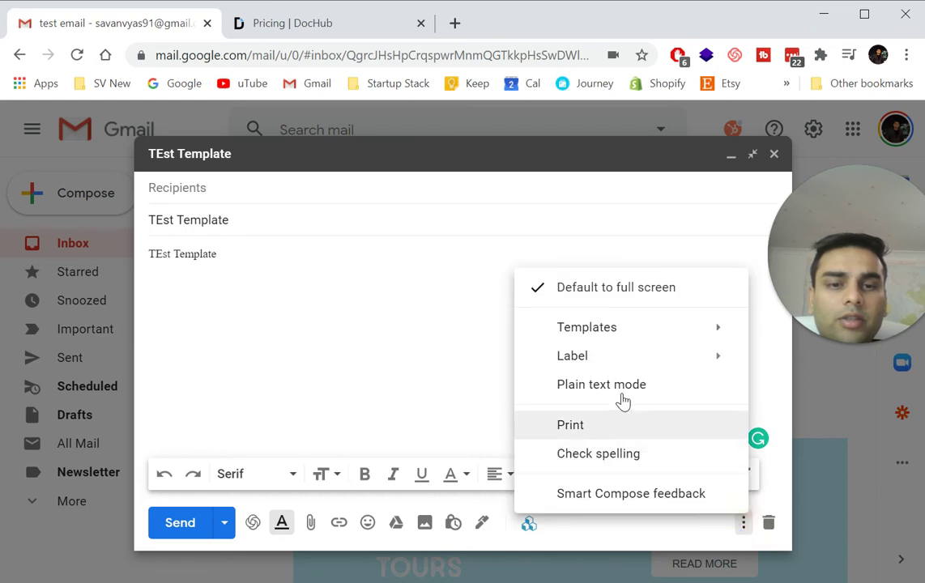
pyautogui.moveTo(607, 331)
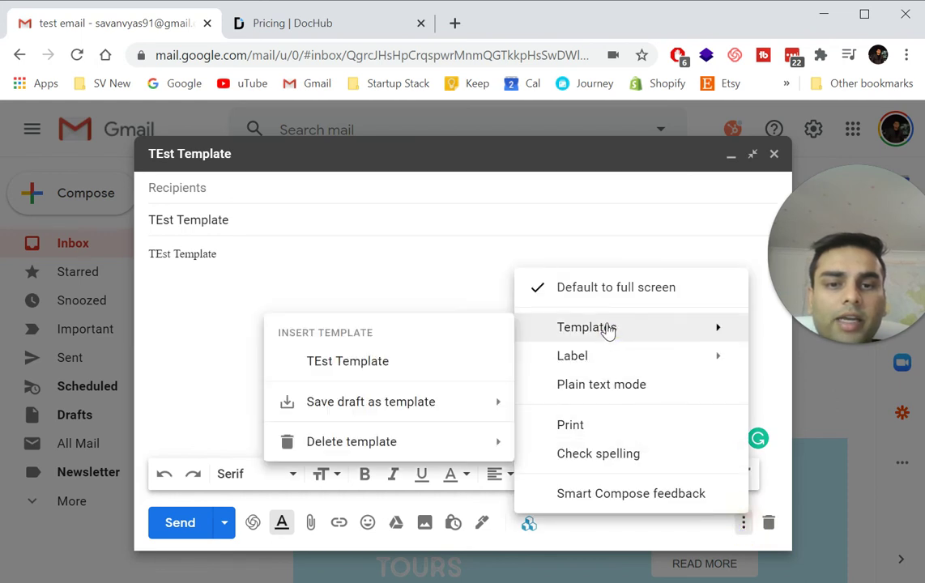
pyautogui.click(398, 361)
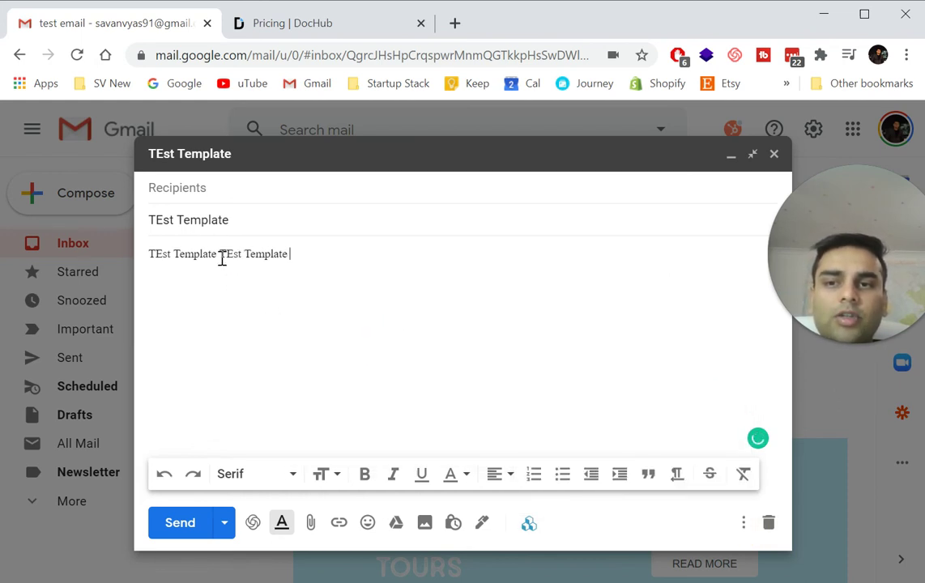
pyautogui.moveTo(221, 256); pyautogui.dragTo(269, 268)
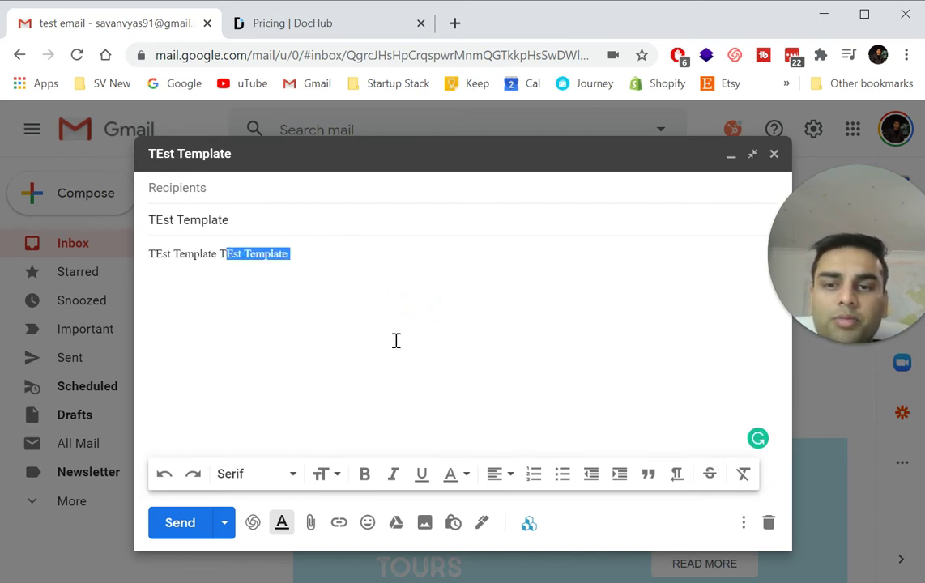
pyautogui.click(532, 524)
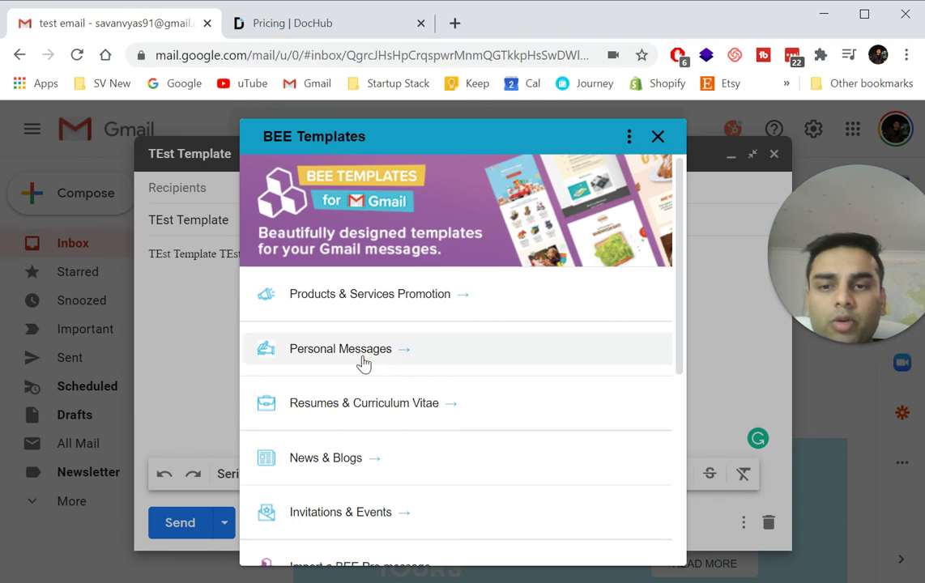
# Browse the BEE Personal Messages designs and insert the Happy Birthday template into the email.
pyautogui.click(366, 361)
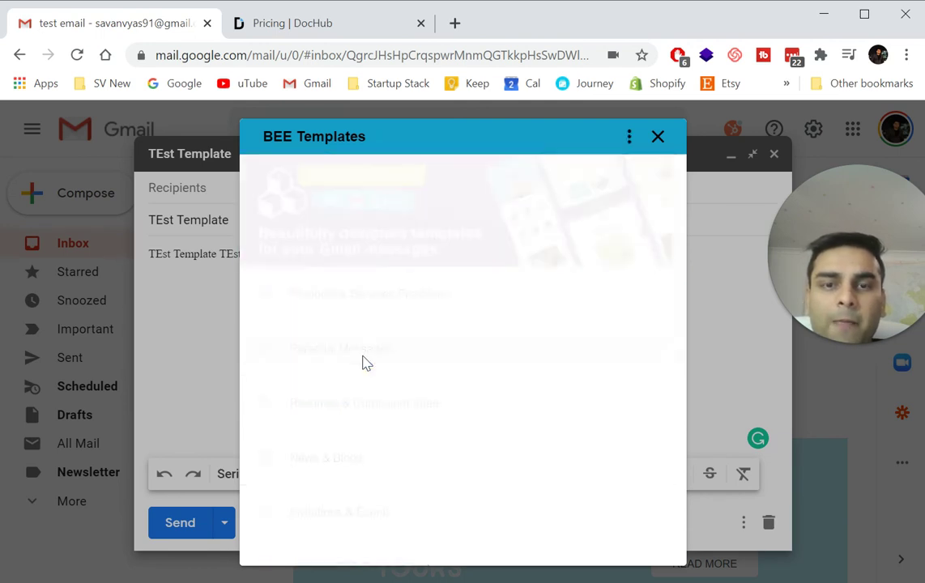
pyautogui.scroll(-5, 364, 365)
pyautogui.scroll(-10, 364, 364)
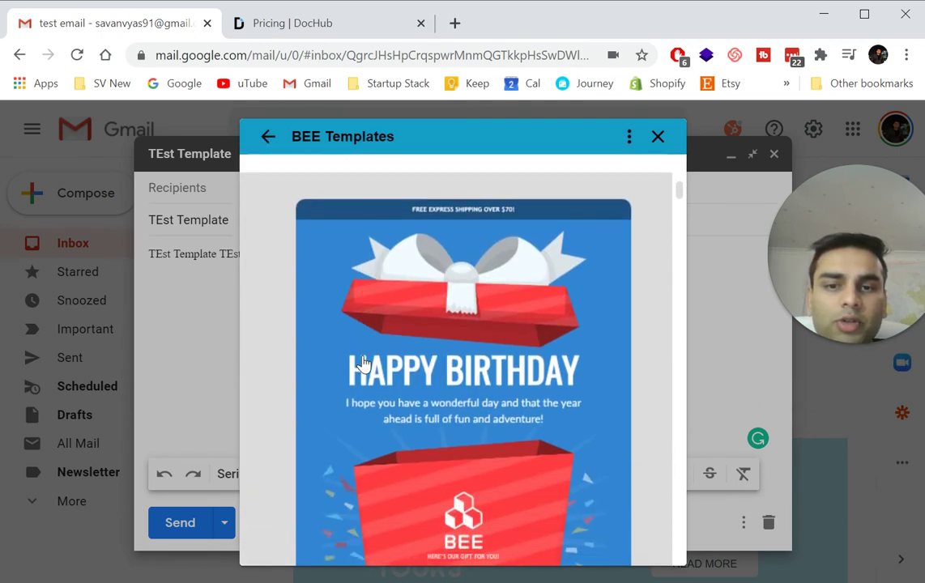
pyautogui.scroll(-10, 363, 365)
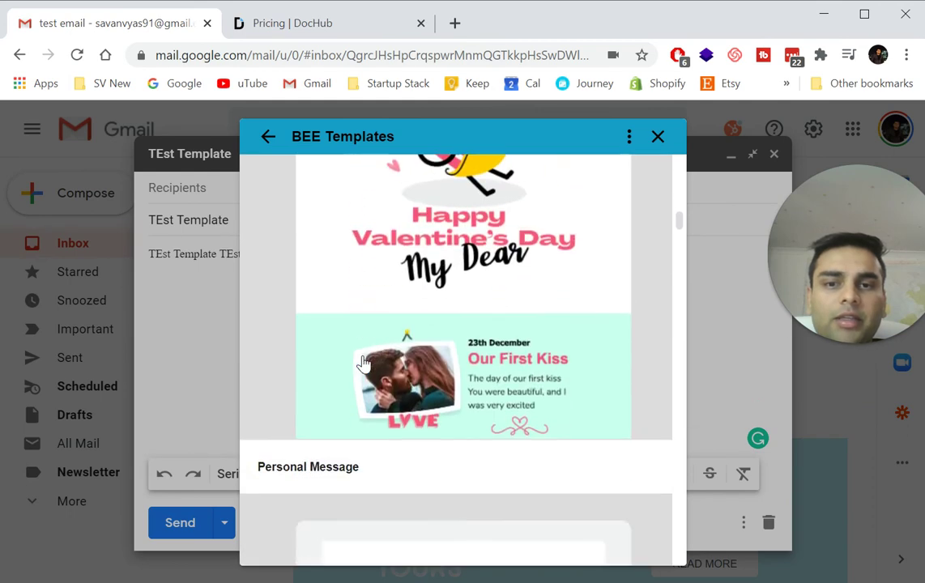
pyautogui.scroll(-5, 364, 365)
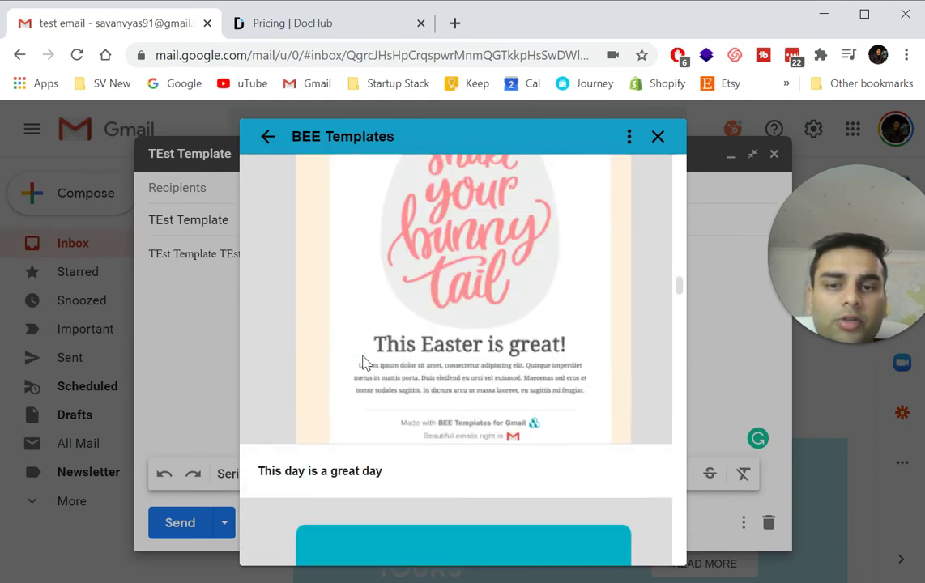
pyautogui.scroll(5, 364, 364)
pyautogui.scroll(-2, 364, 365)
pyautogui.scroll(-10, 364, 365)
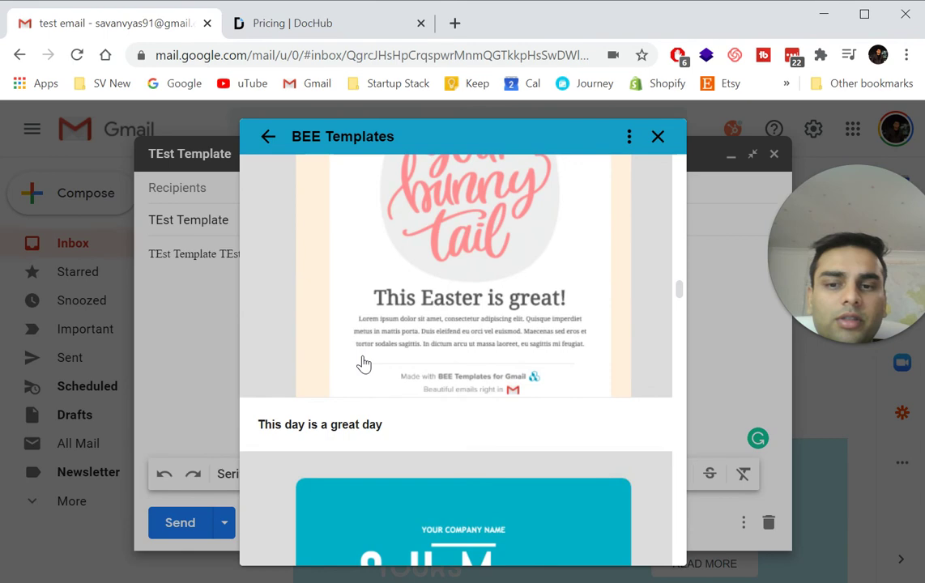
pyautogui.scroll(-10, 364, 364)
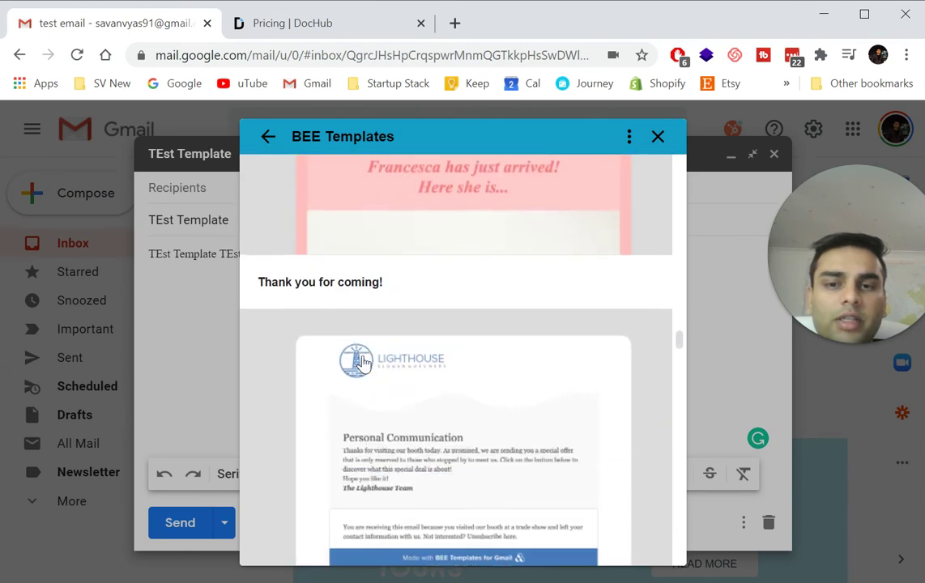
pyautogui.scroll(4, 364, 365)
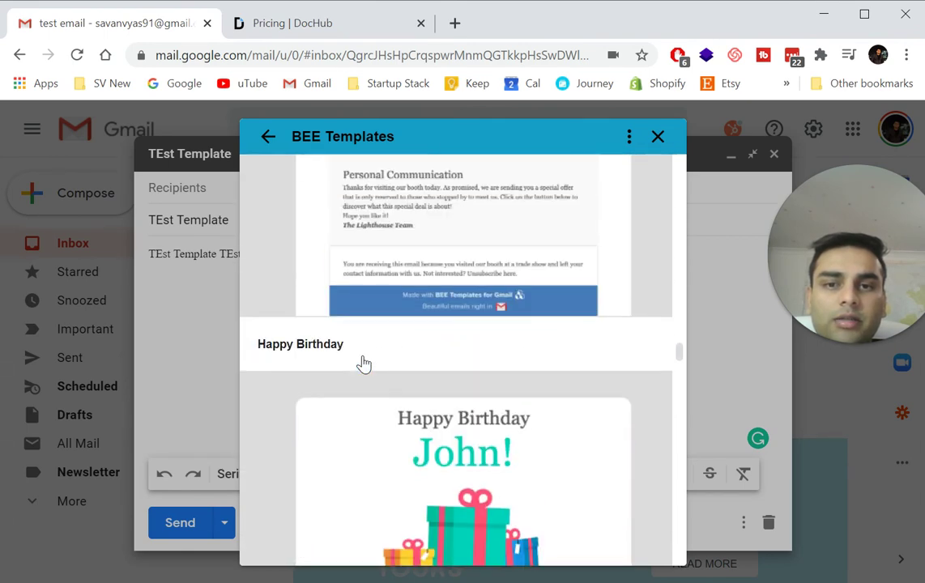
pyautogui.click(396, 523)
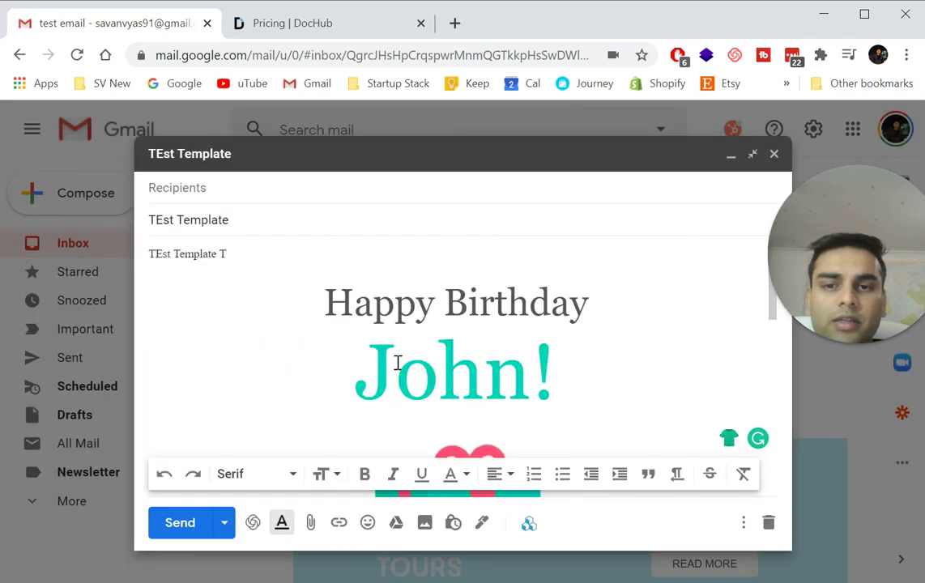
# Replace 'John' in the birthday heading with 'Startup Router'.
pyautogui.doubleClick(397, 371)
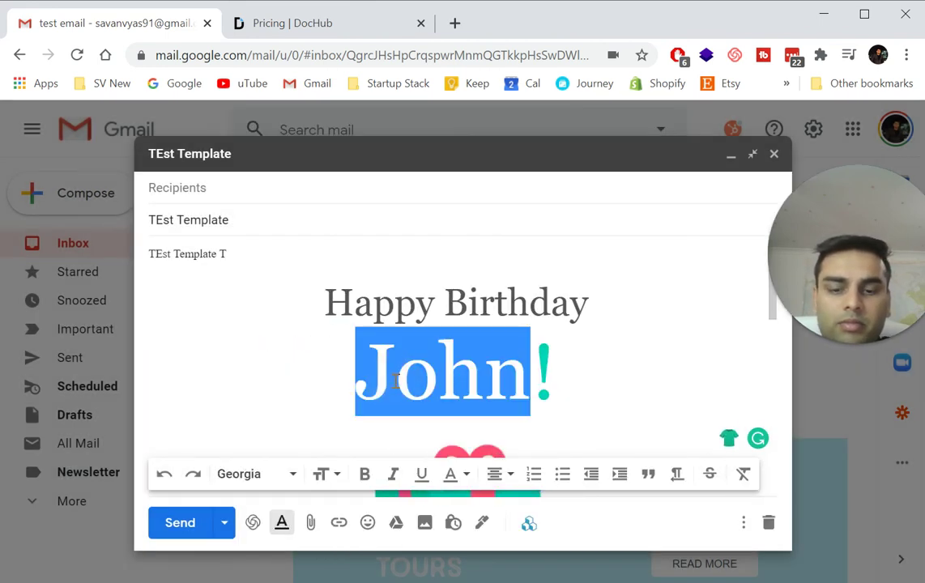
pyautogui.write('Startup Ru!')
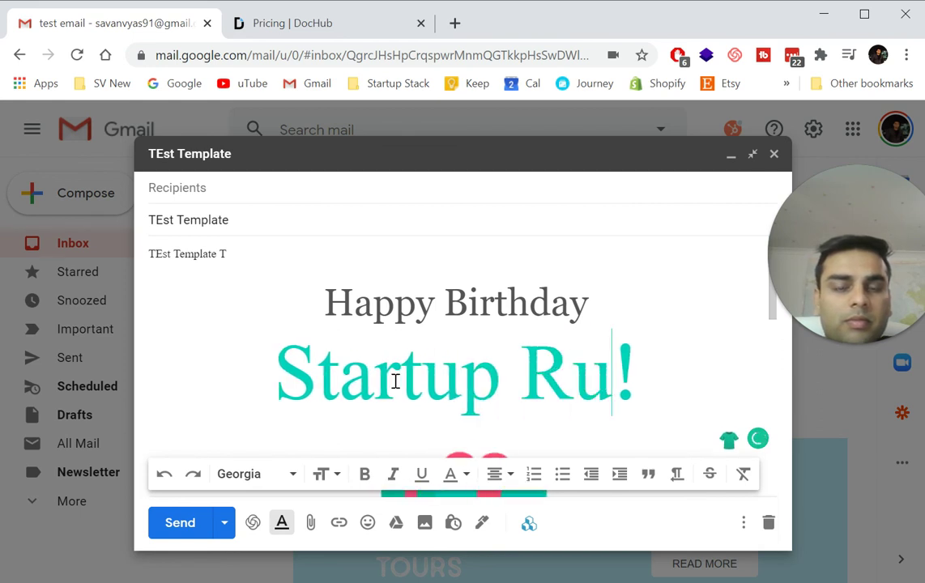
pyautogui.press('BackSpace')
pyautogui.write('outer')
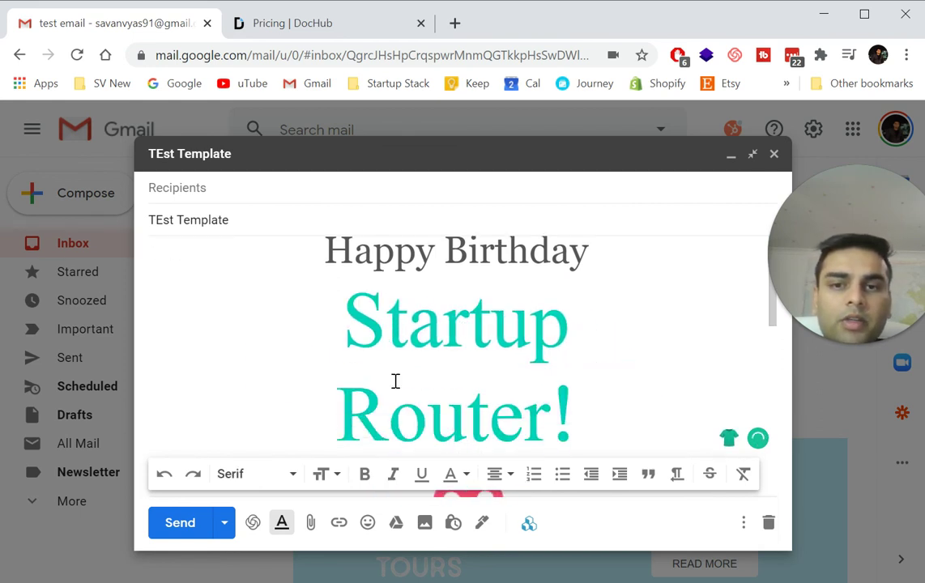
pyautogui.scroll(-10, 395, 381)
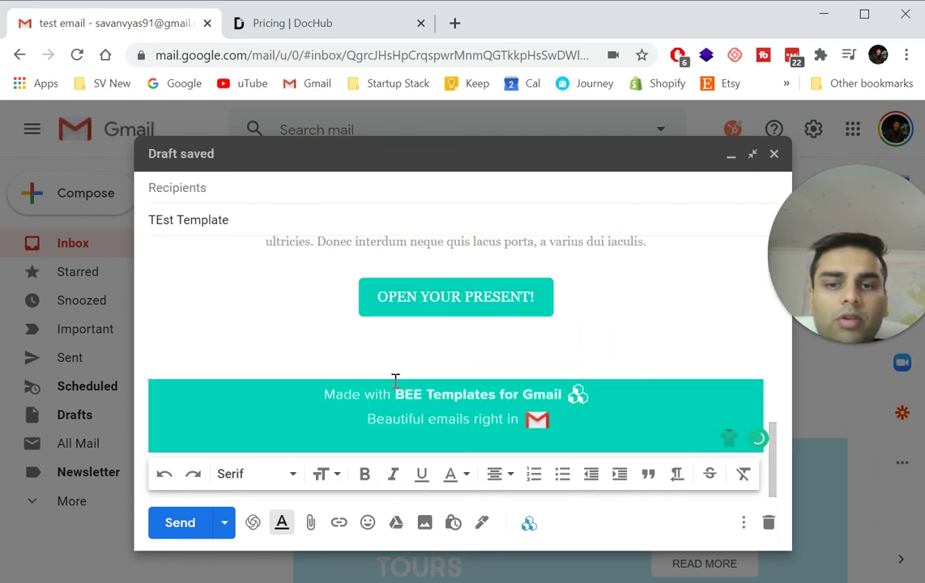
# Remove the link from the BEE footer image, move the image up, and return to the greeting.
pyautogui.click(395, 383)
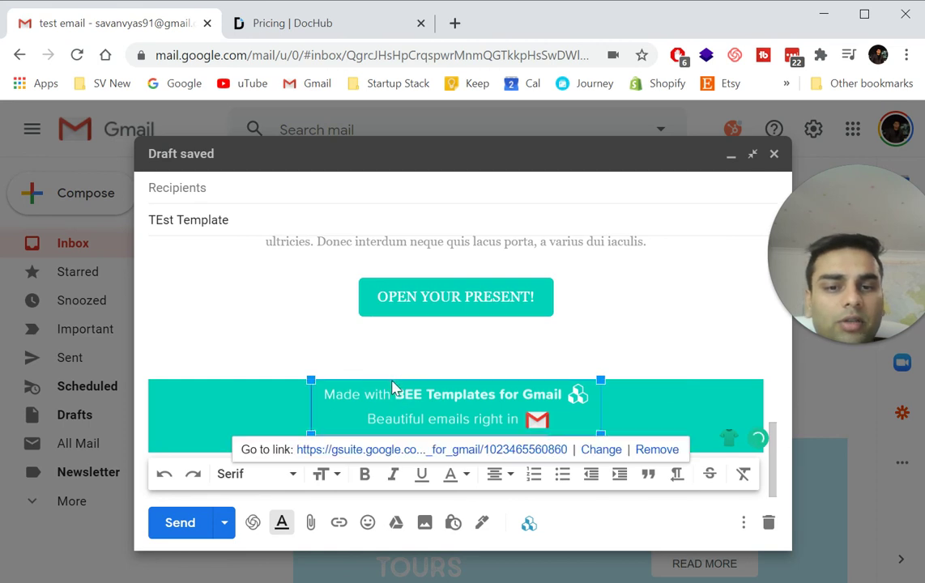
pyautogui.click(660, 453)
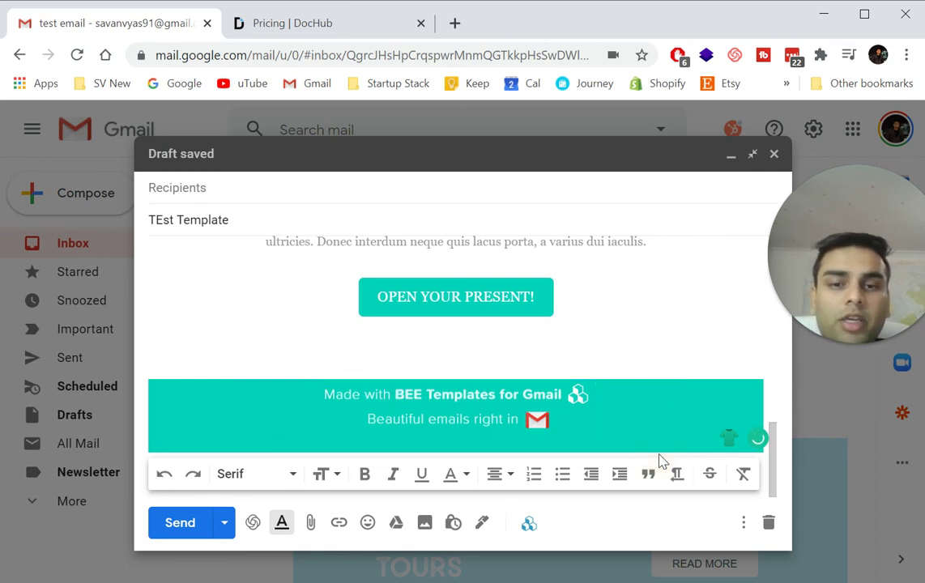
pyautogui.moveTo(579, 421); pyautogui.dragTo(381, 403)
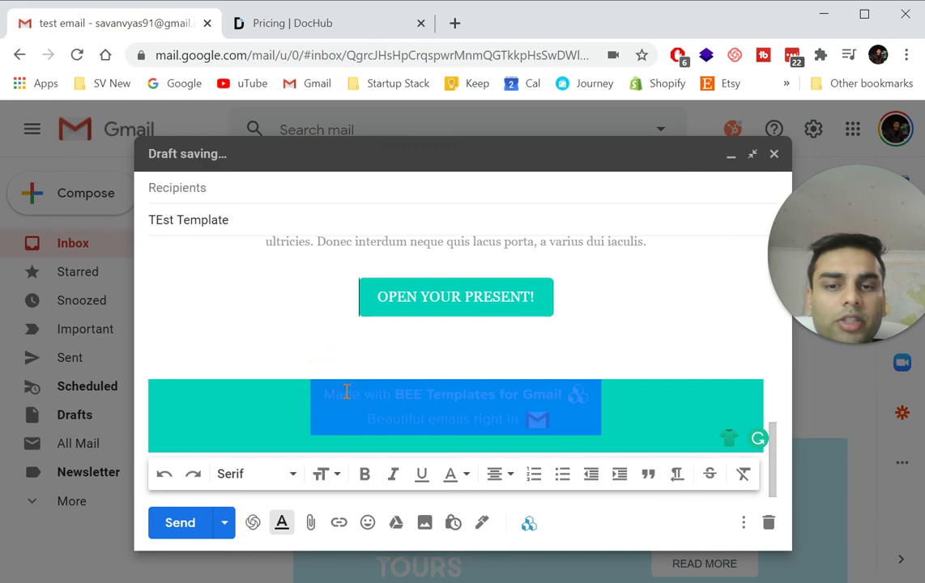
pyautogui.scroll(3, 420, 396)
pyautogui.scroll(-3, 420, 389)
pyautogui.scroll(8, 419, 389)
pyautogui.click(431, 352)
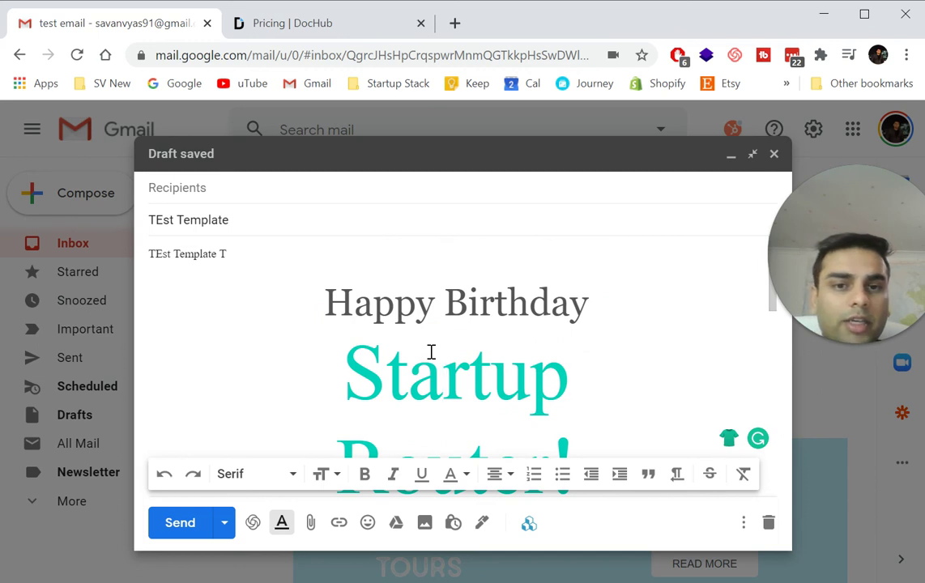